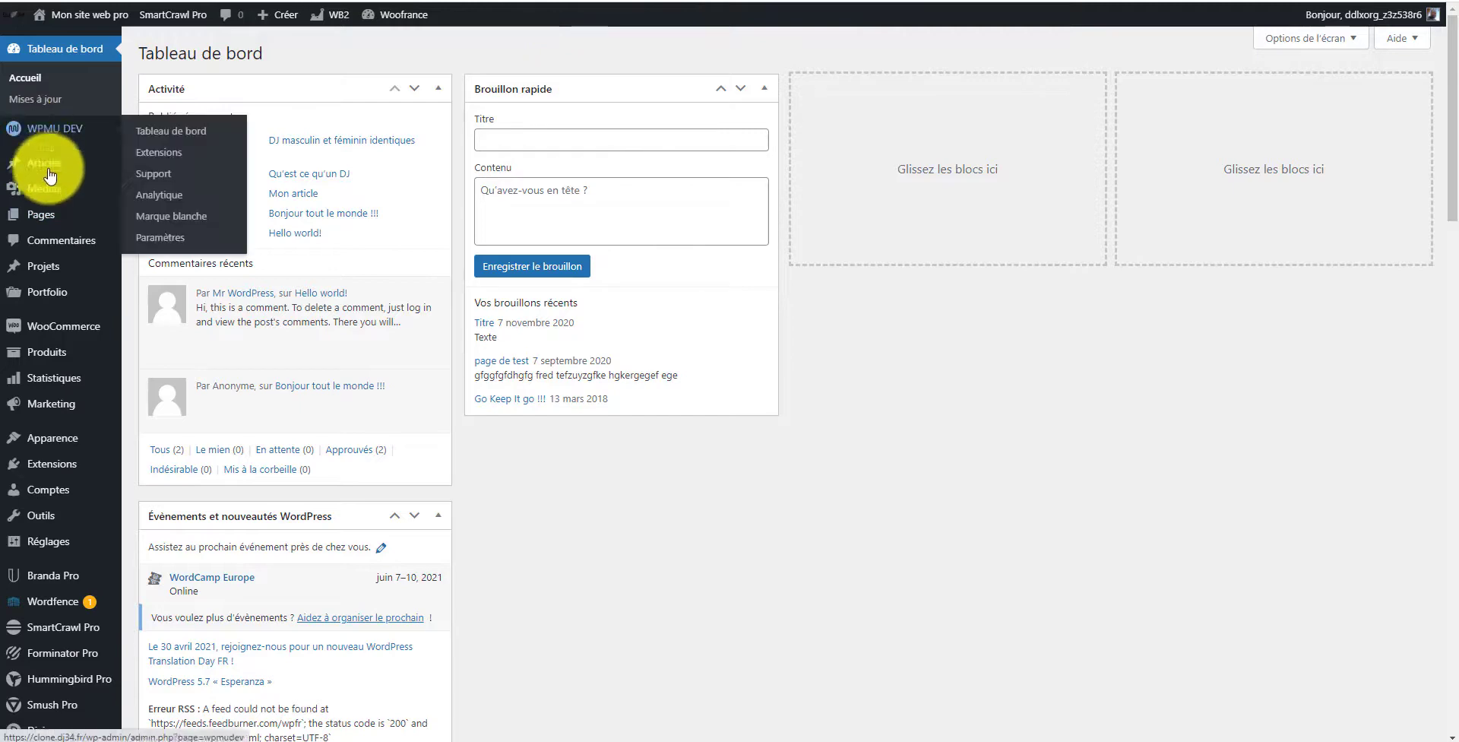
Step: Open the add plugins page and switch to uploading a plugin zip file
mouse_move(54, 444)
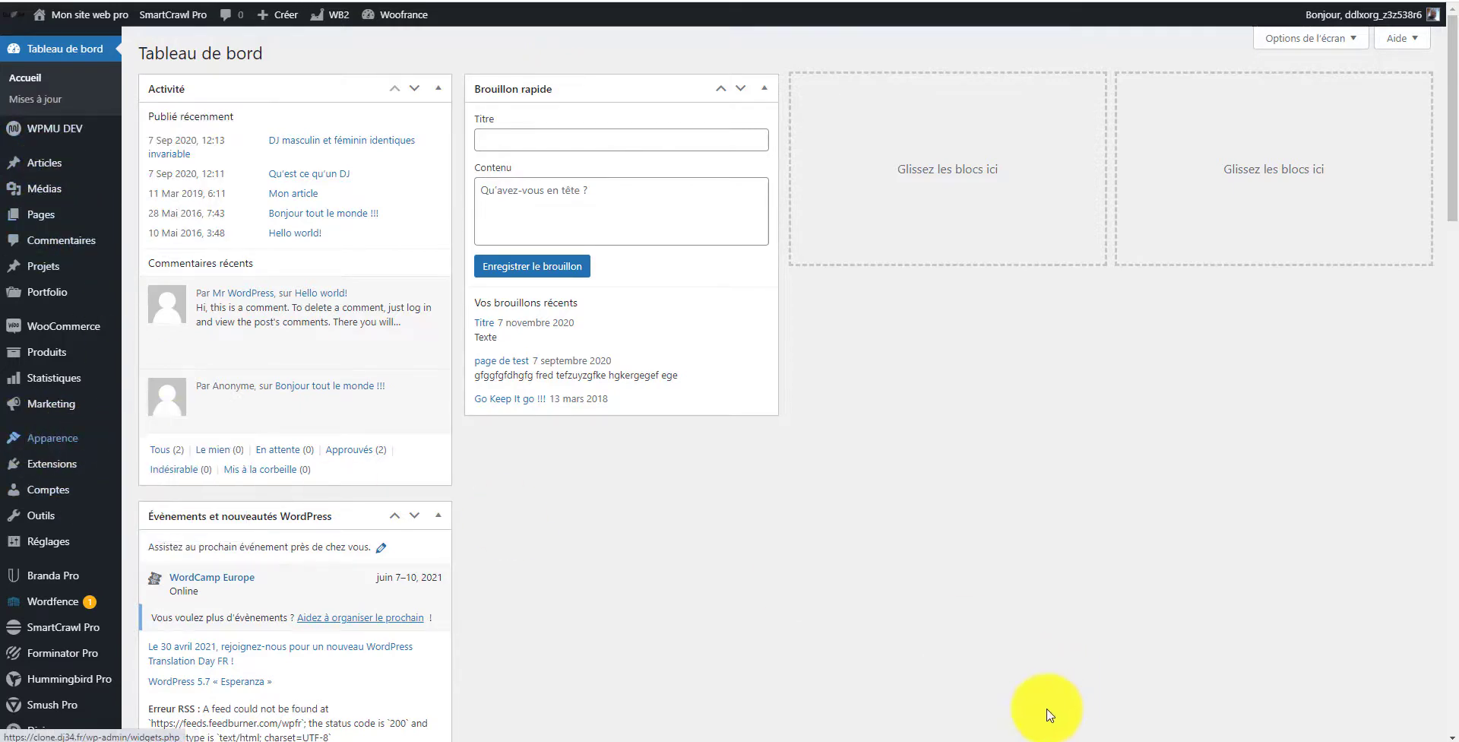
mouse_move(70, 468)
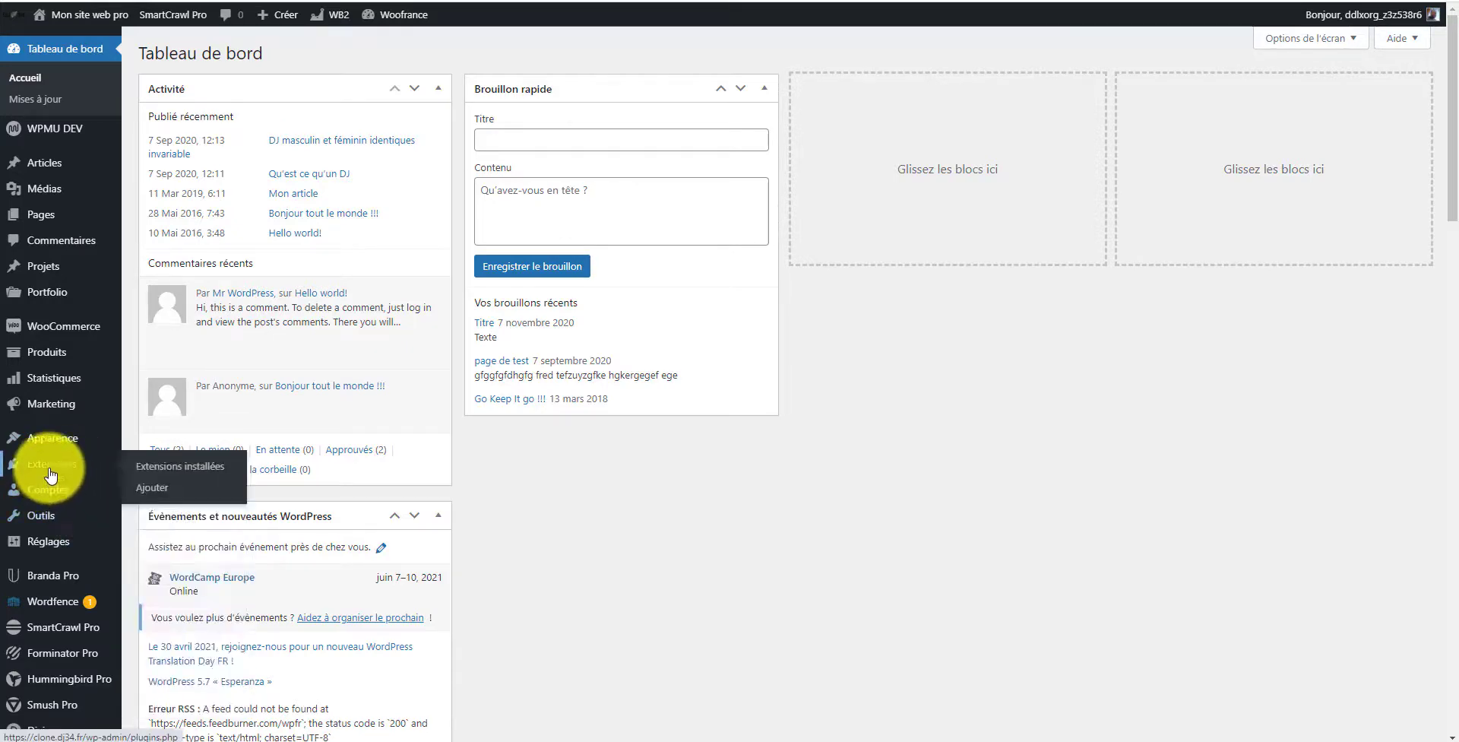
left_click(160, 495)
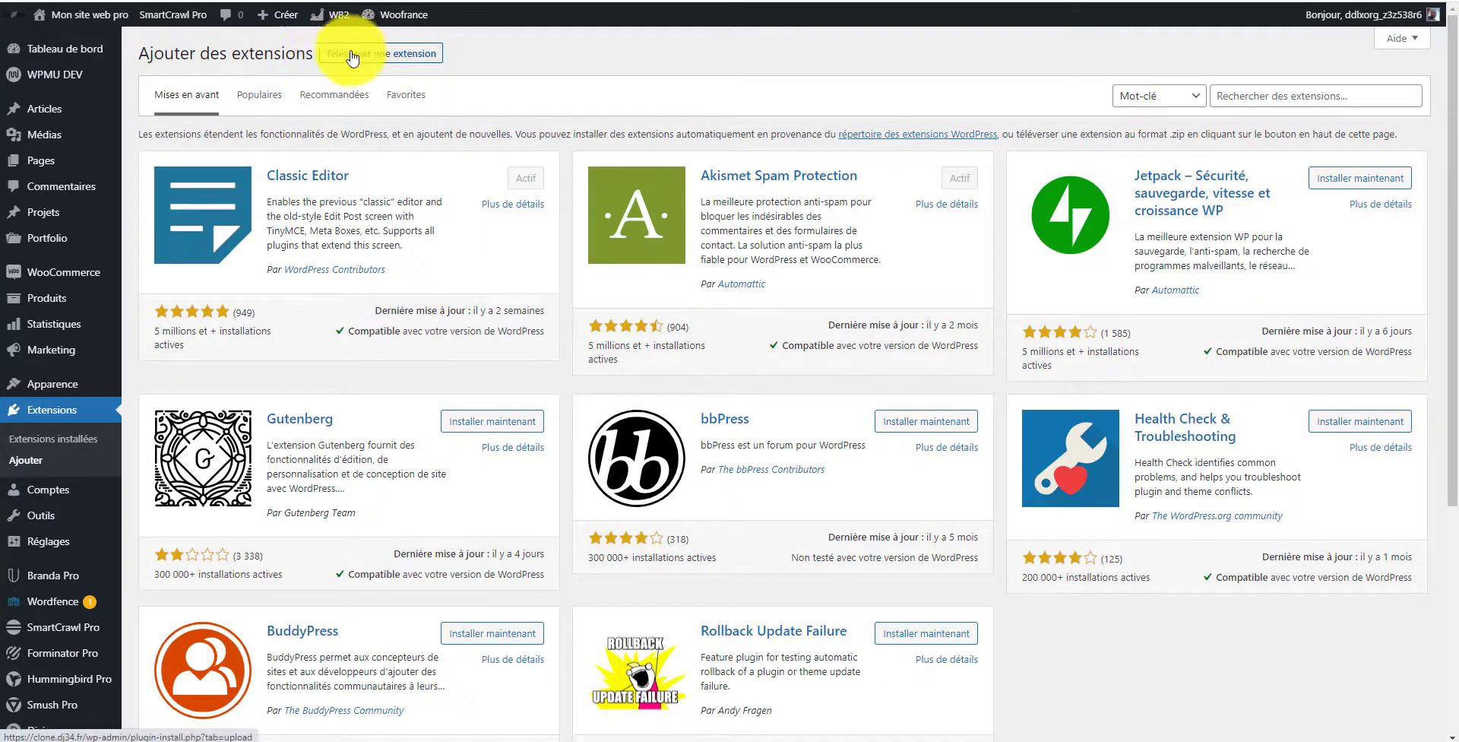
left_click(396, 54)
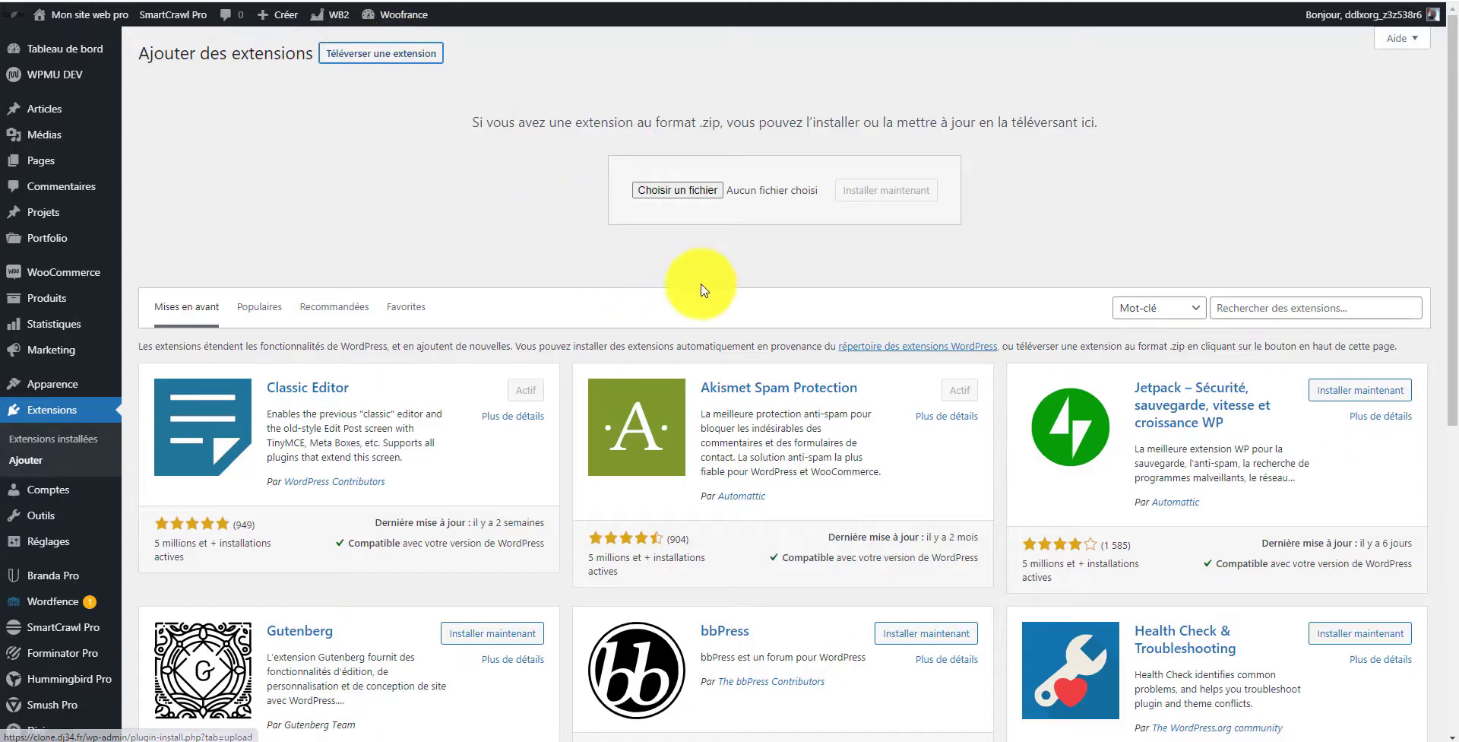
Step: Choose the oxygen.3.7.1.zip file from the computer and install it
left_click(672, 190)
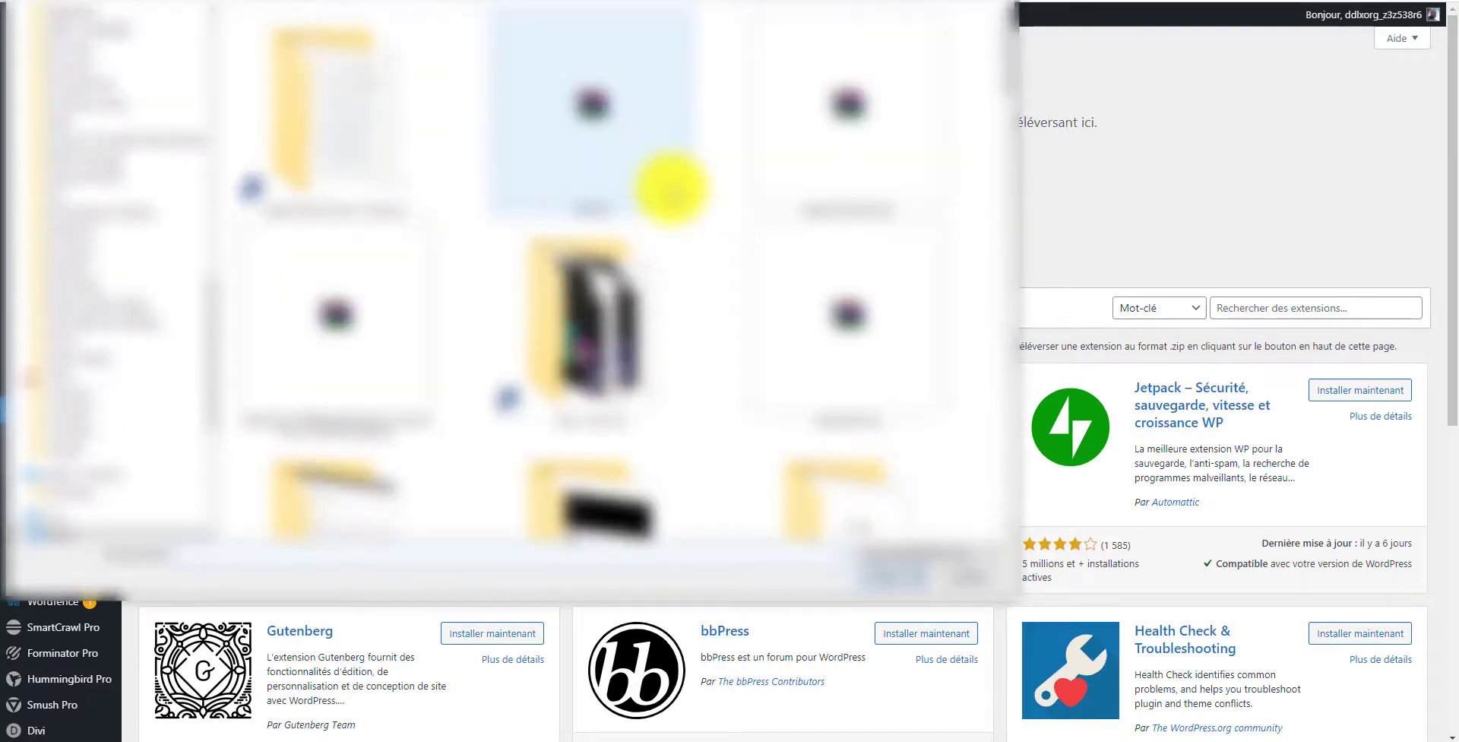
scroll(107, 463, "down", 1)
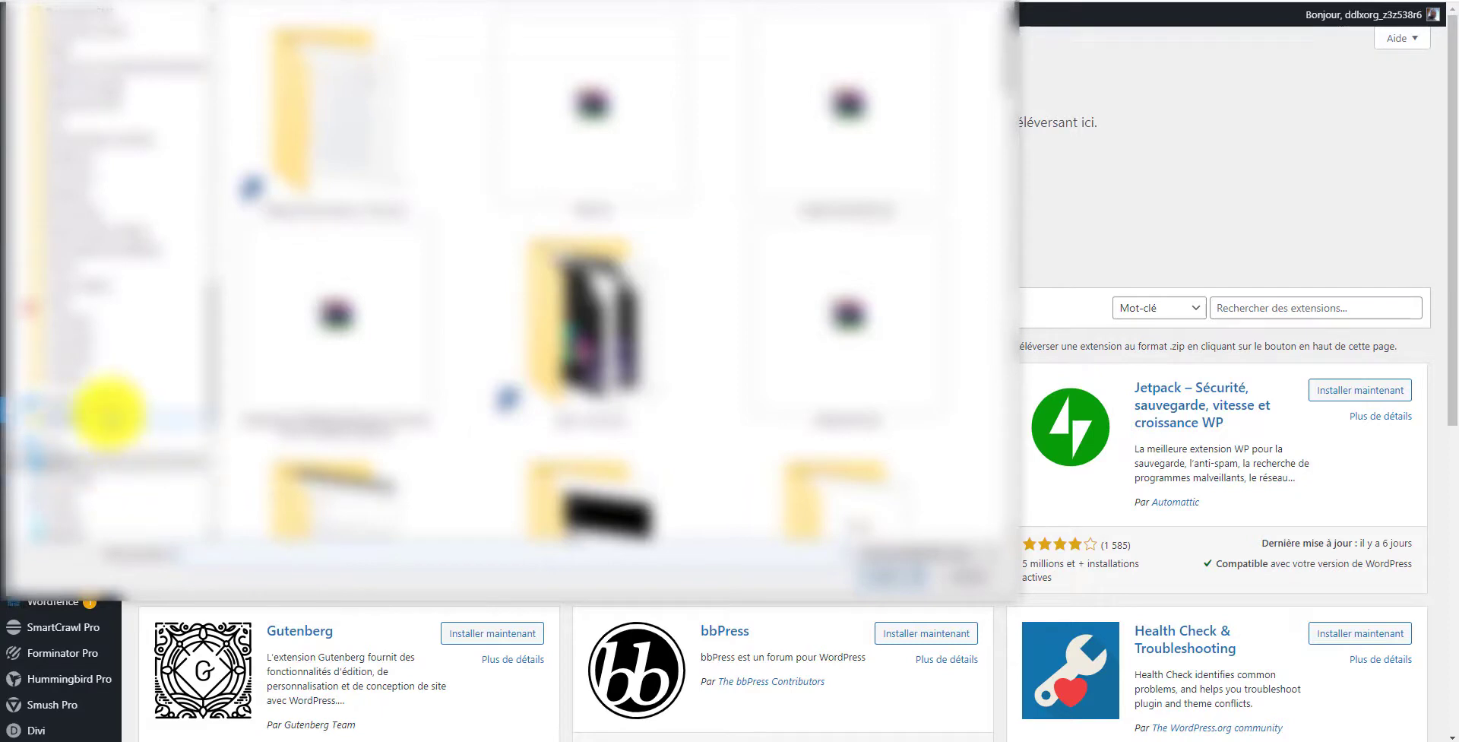
scroll(111, 414, "down", 2)
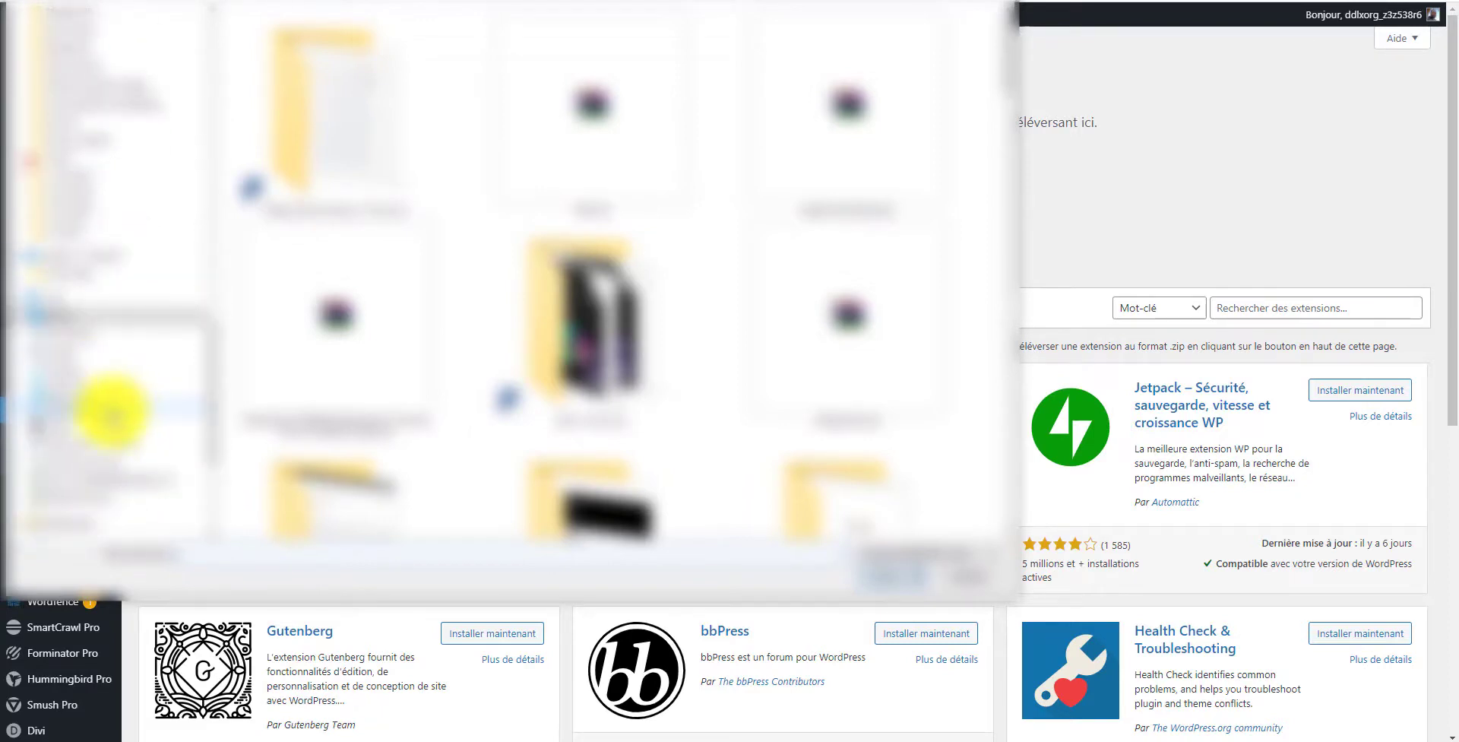
left_click(110, 411)
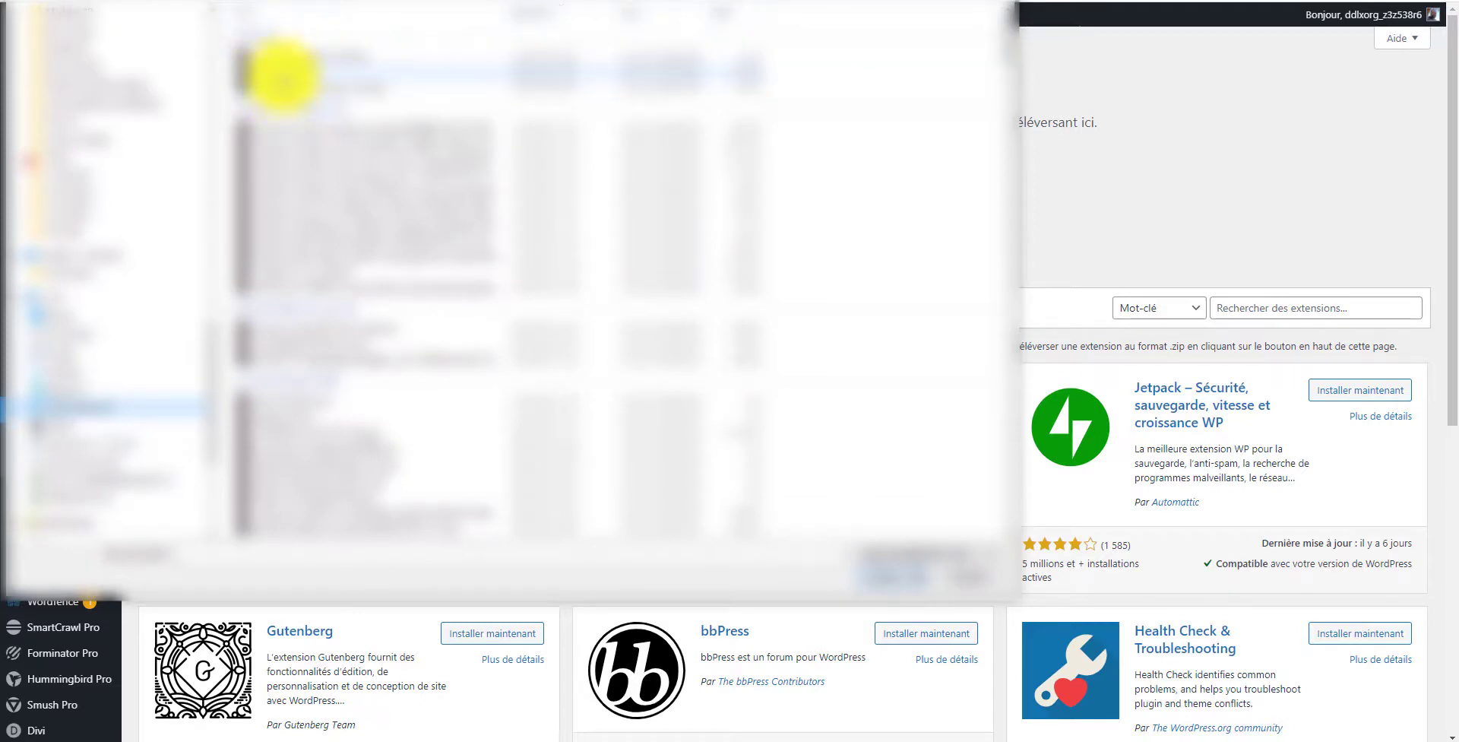
left_click(291, 75)
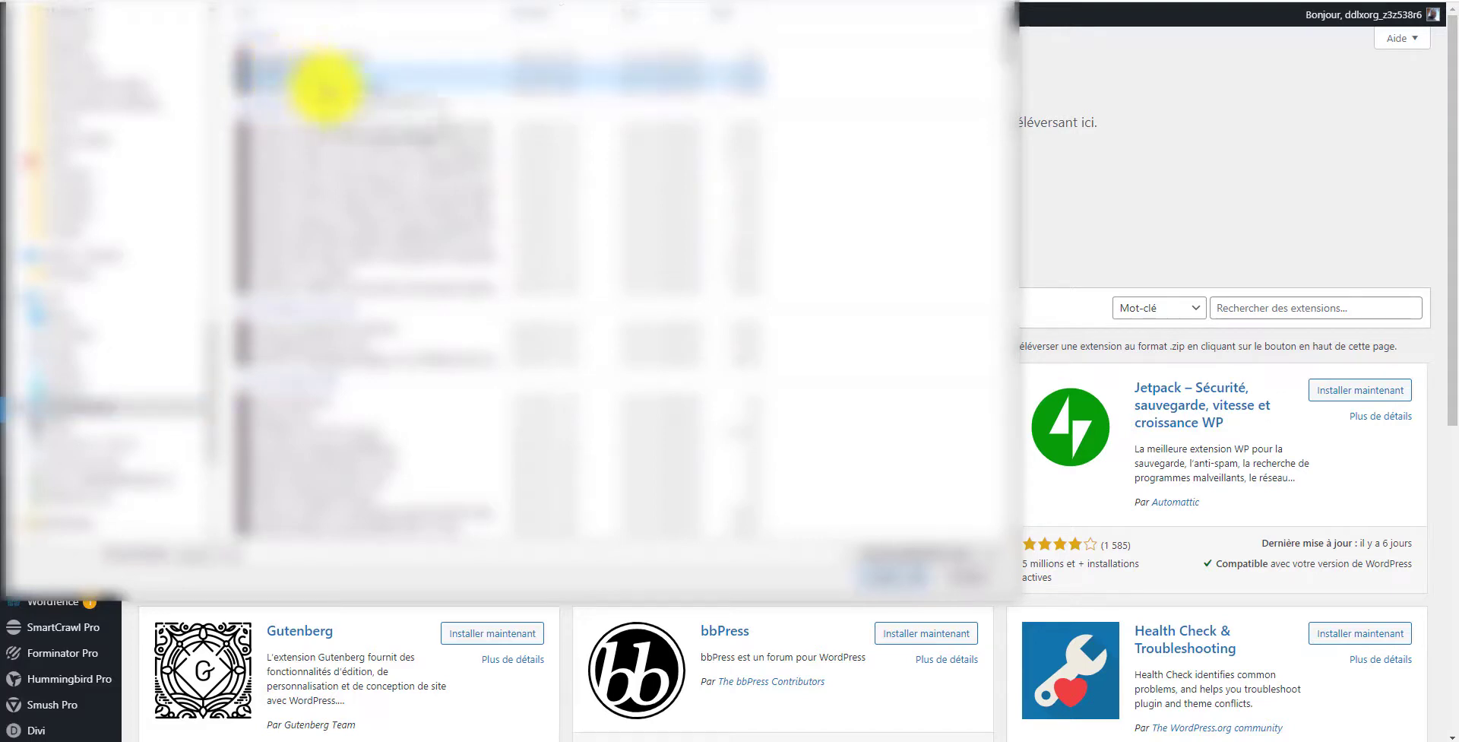
left_click(327, 89)
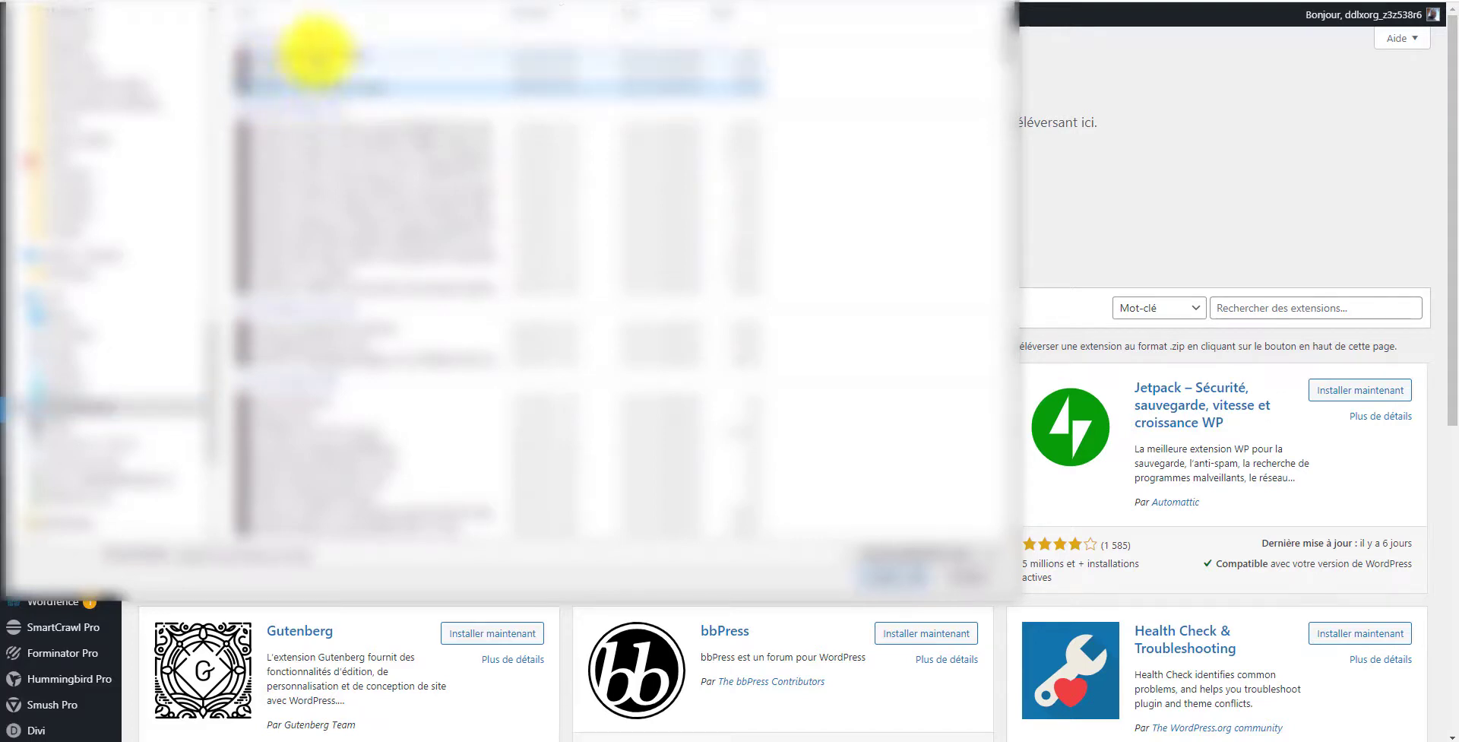
left_click(321, 56)
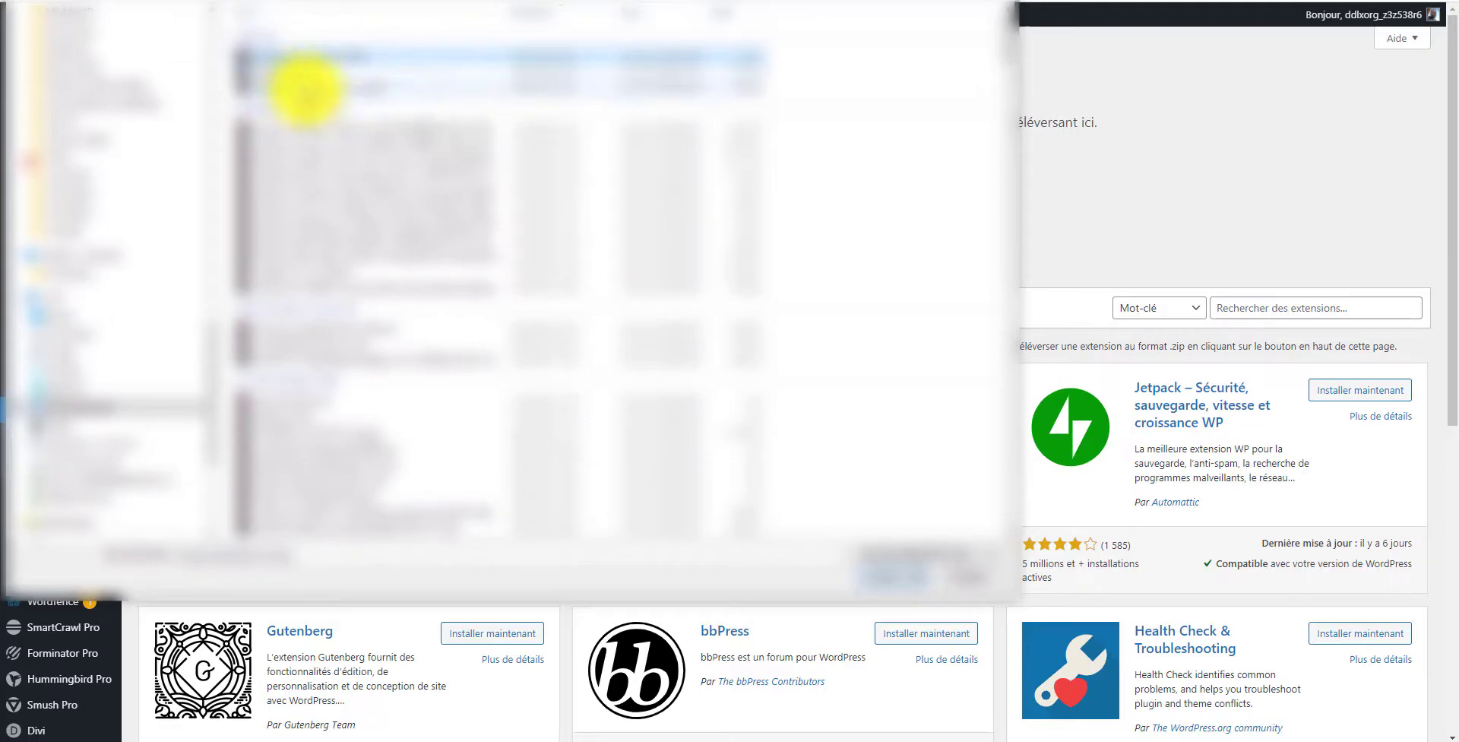
left_click(297, 87)
left_click(281, 73)
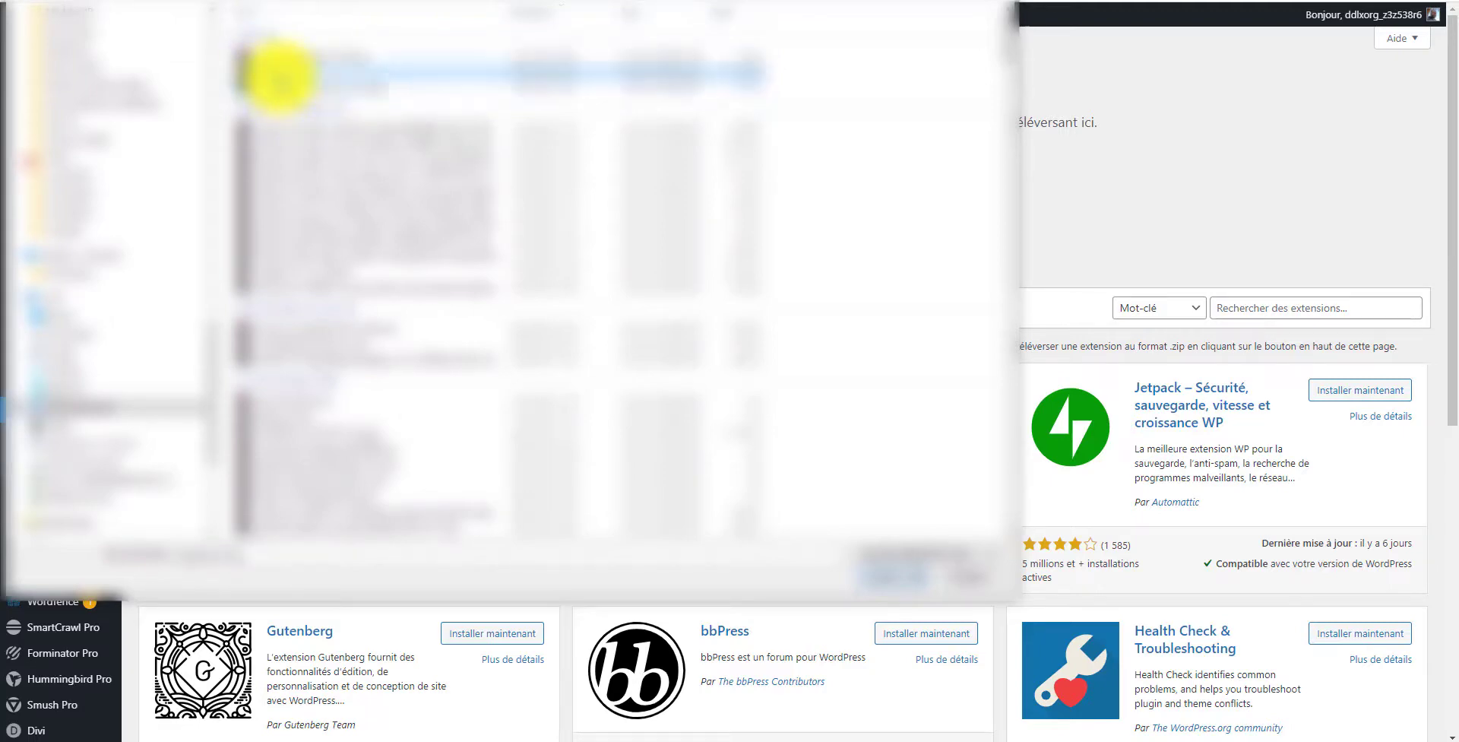
left_click(882, 574)
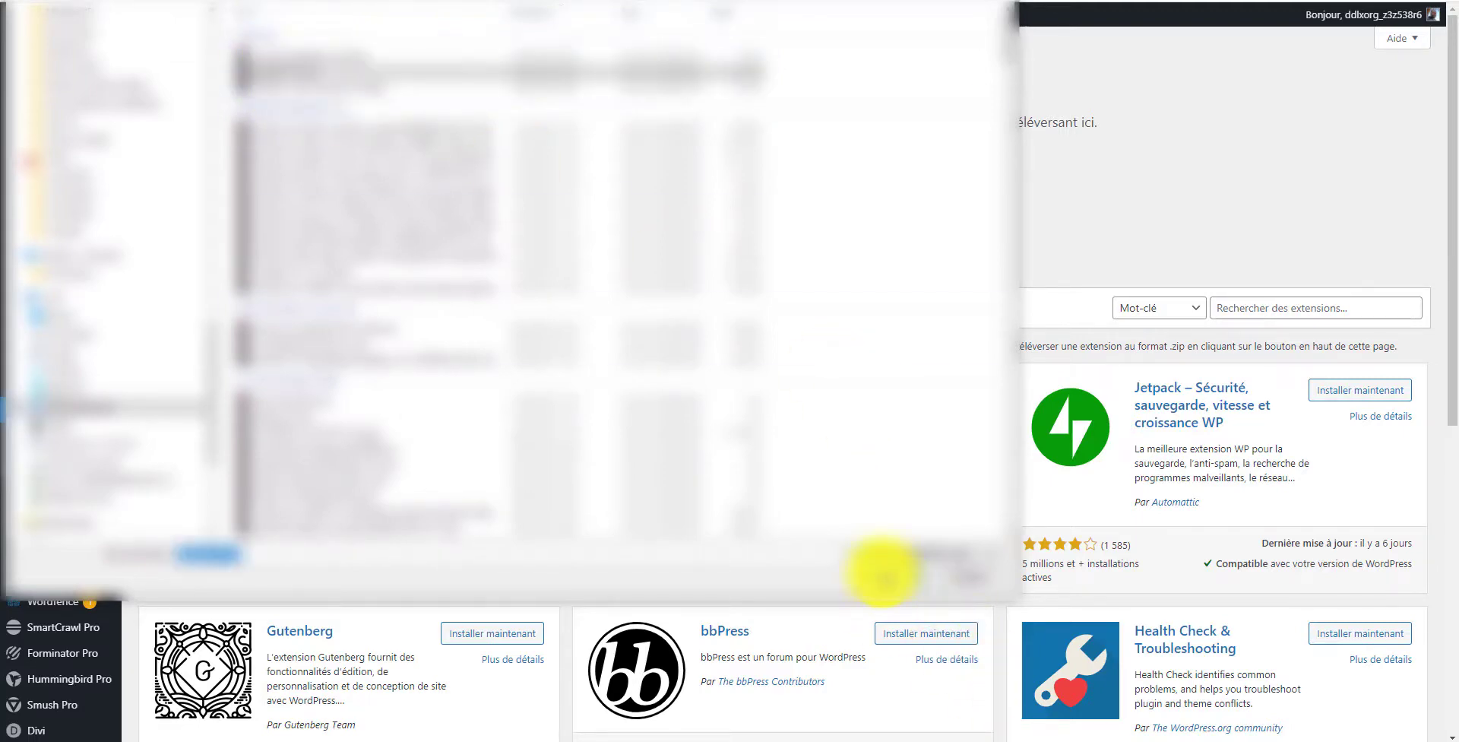
left_click(882, 190)
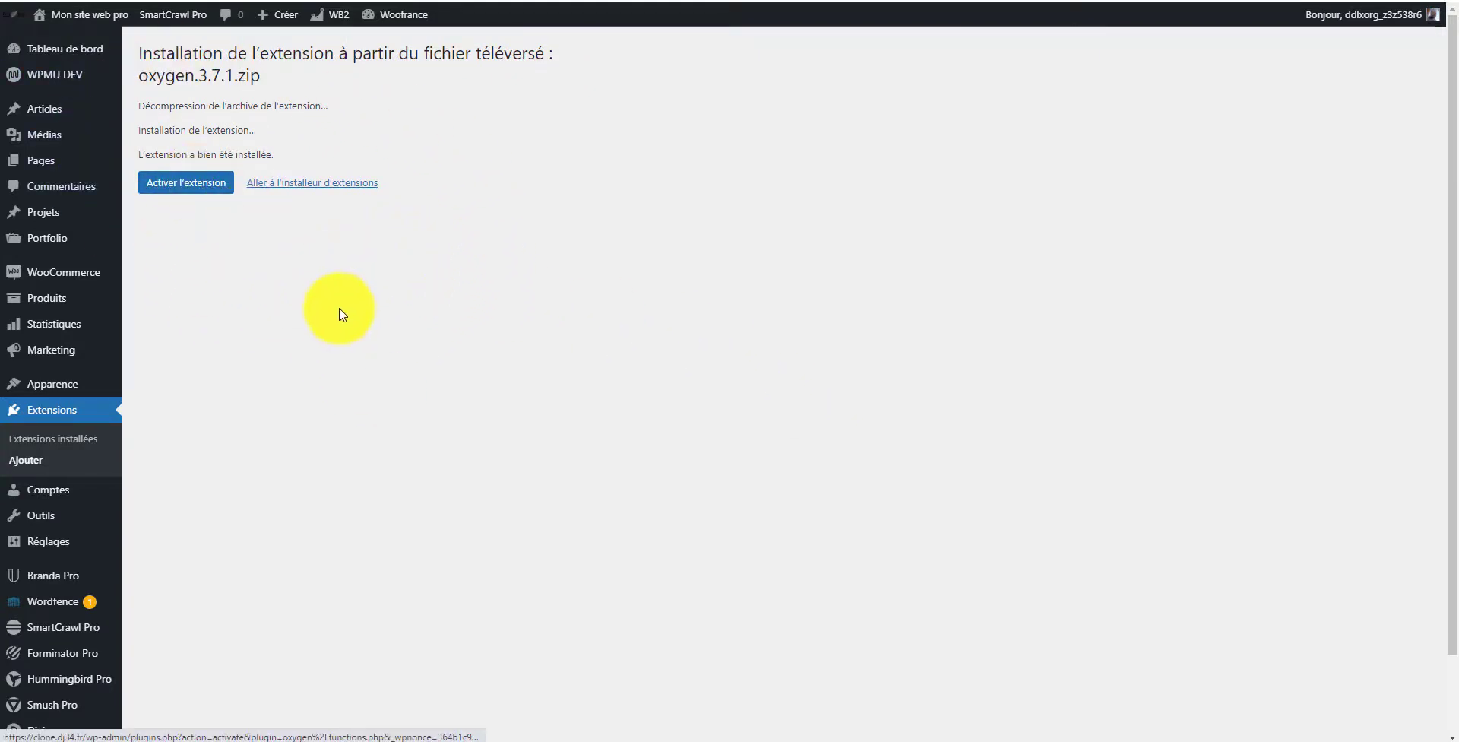
Step: Return to the plugin uploader and install the oxygen-g....1.4 (3).zip Oxygen Gutenberg Integration file
left_click(320, 186)
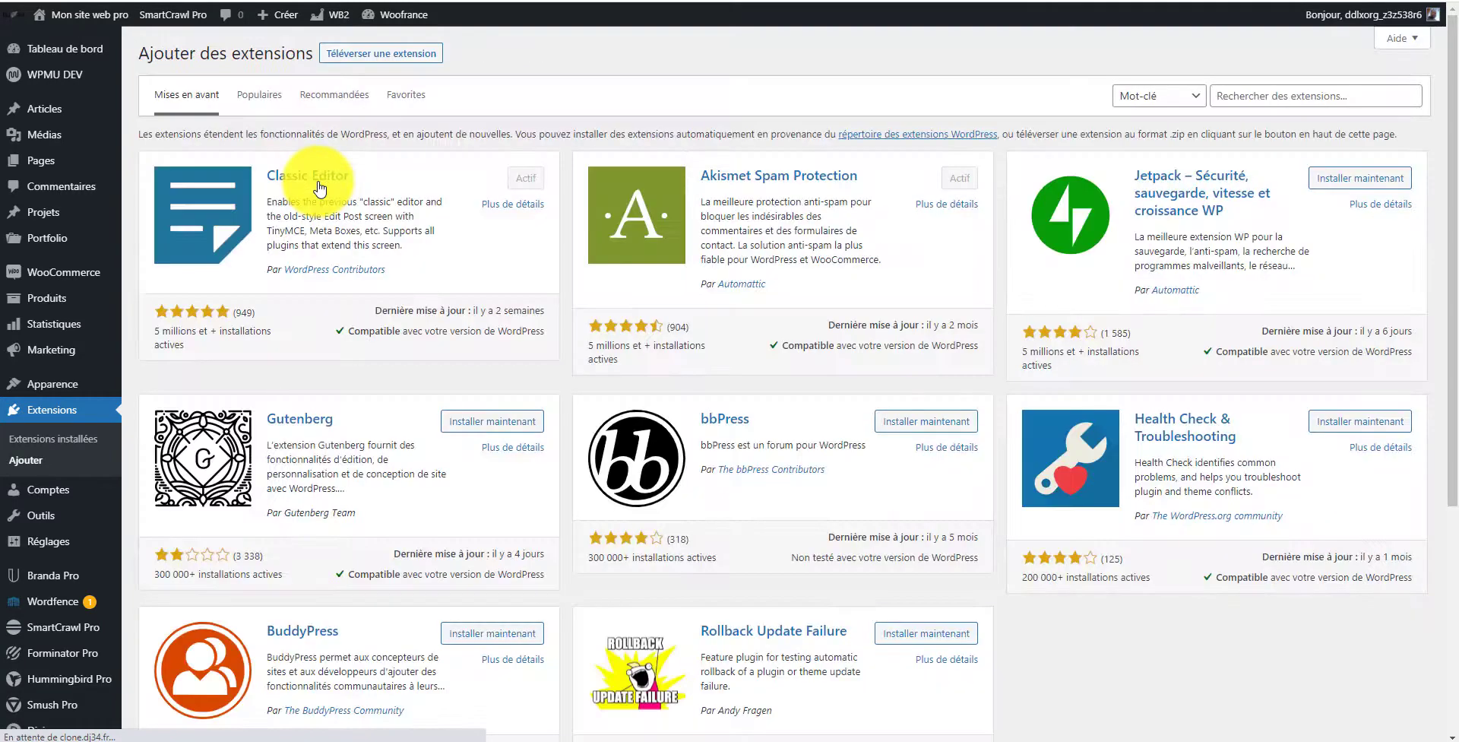
left_click(392, 67)
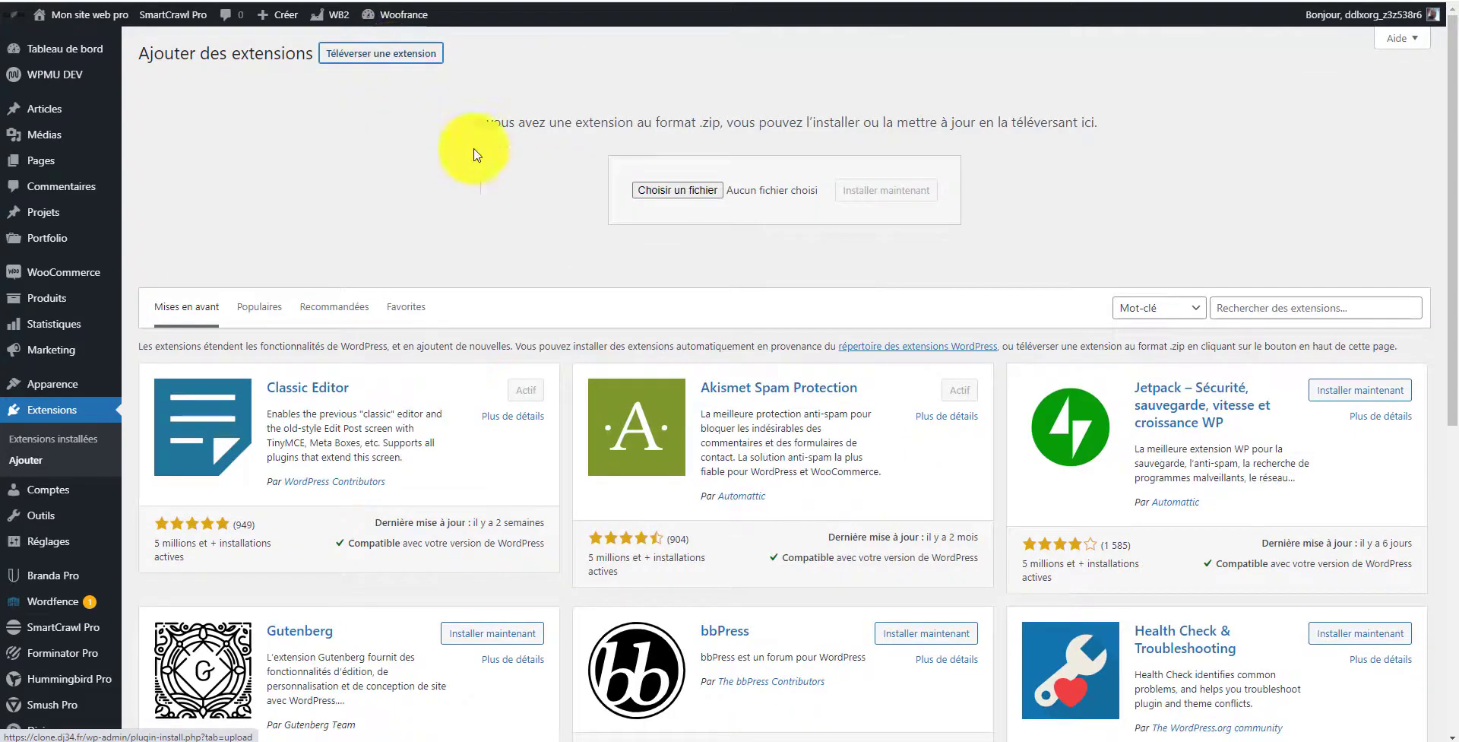
left_click(709, 186)
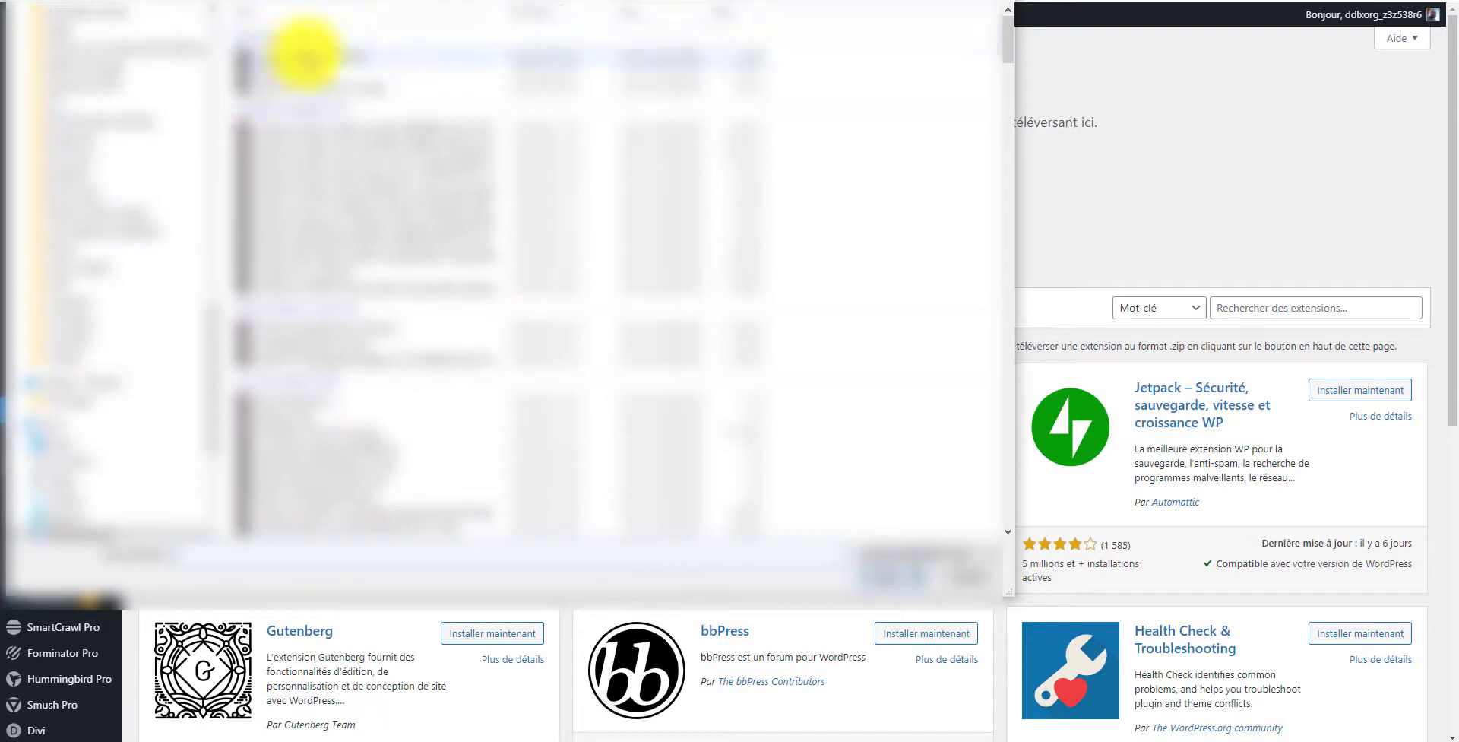
left_click(318, 56)
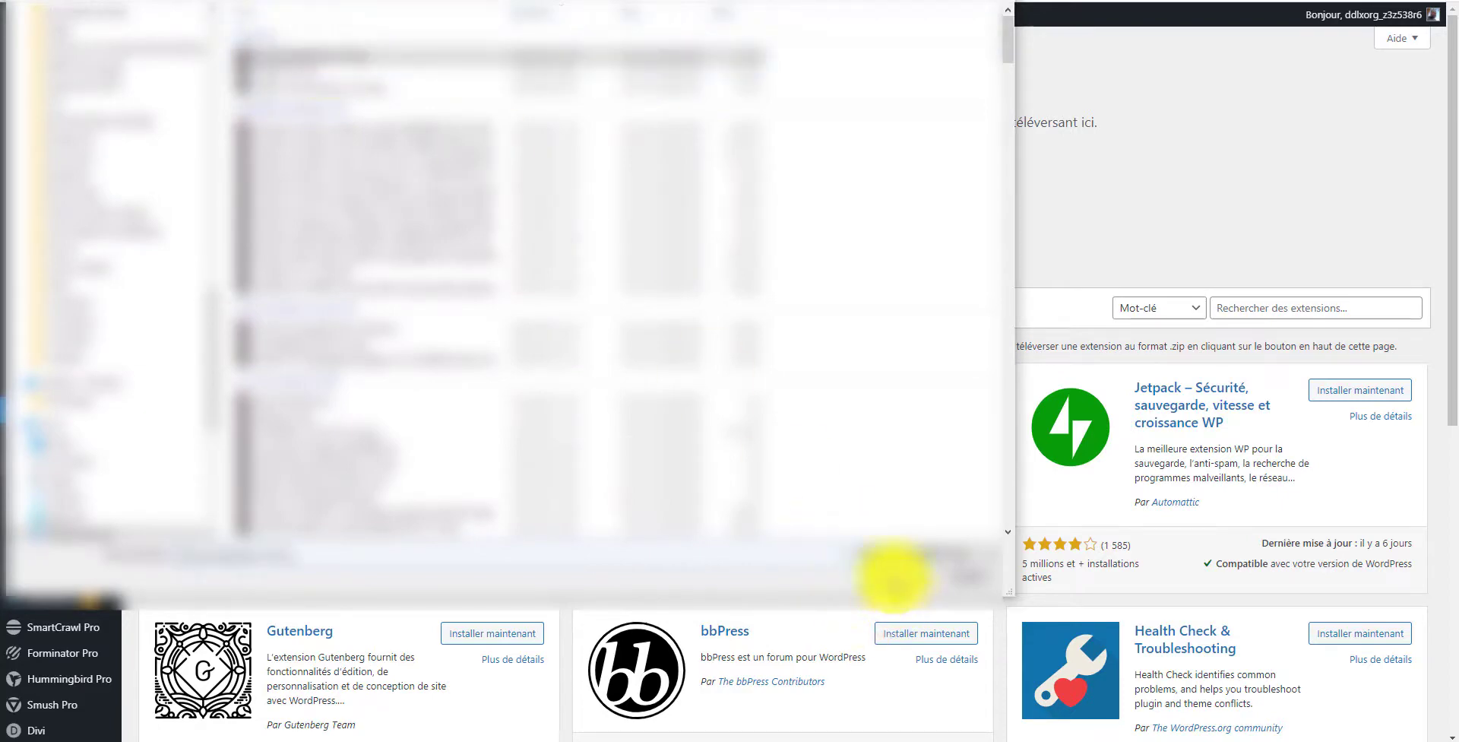
left_click(890, 576)
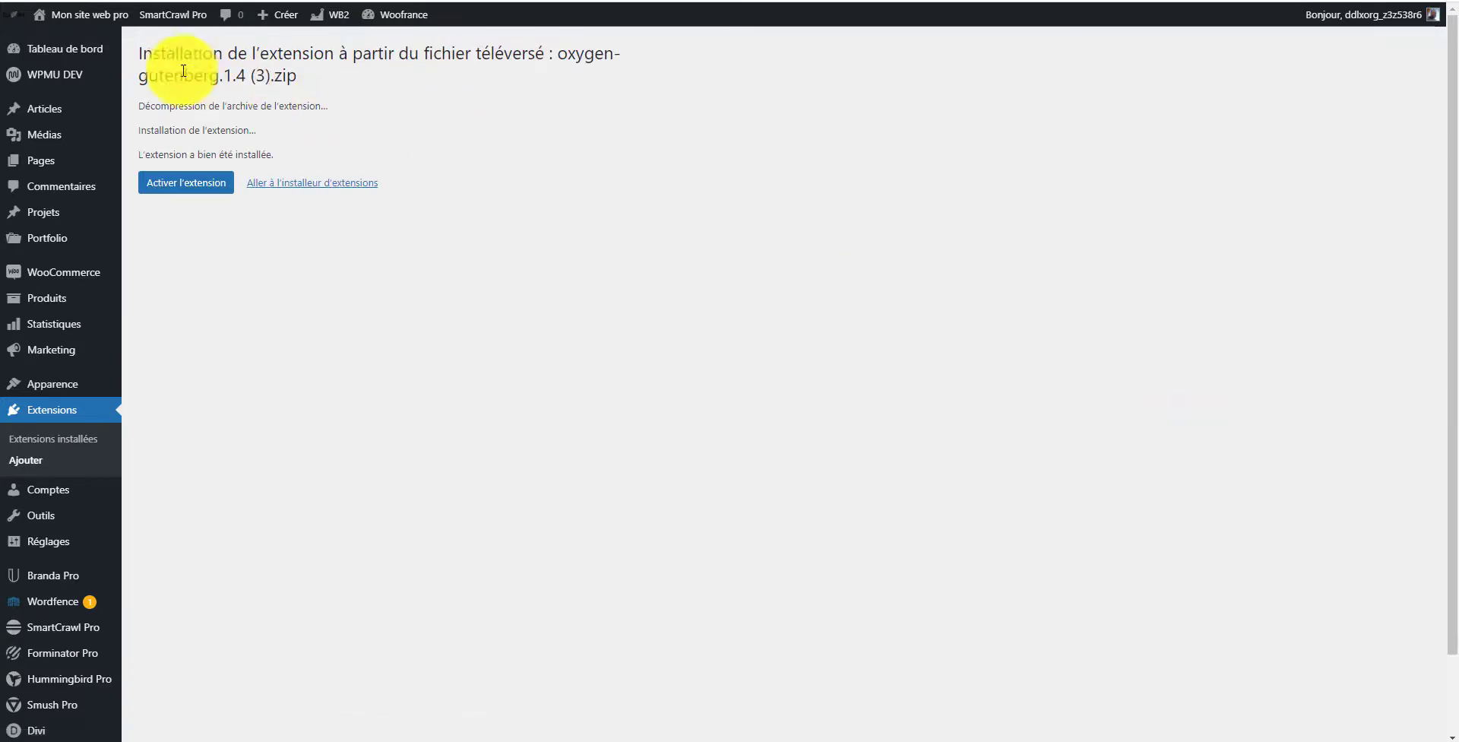
left_click(287, 185)
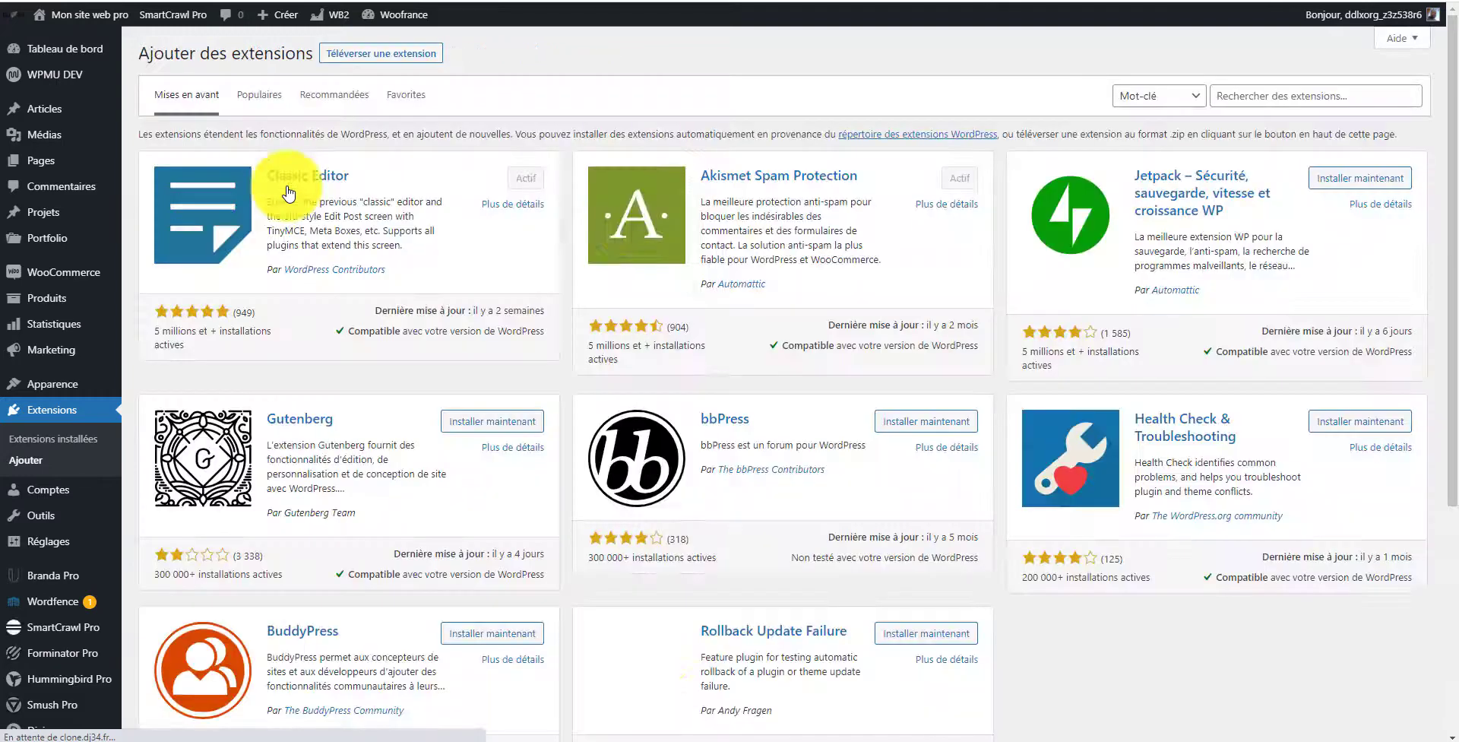
Step: Upload and install the oxygen-woocommerce.1.4 (3).zip plugin file
left_click(418, 54)
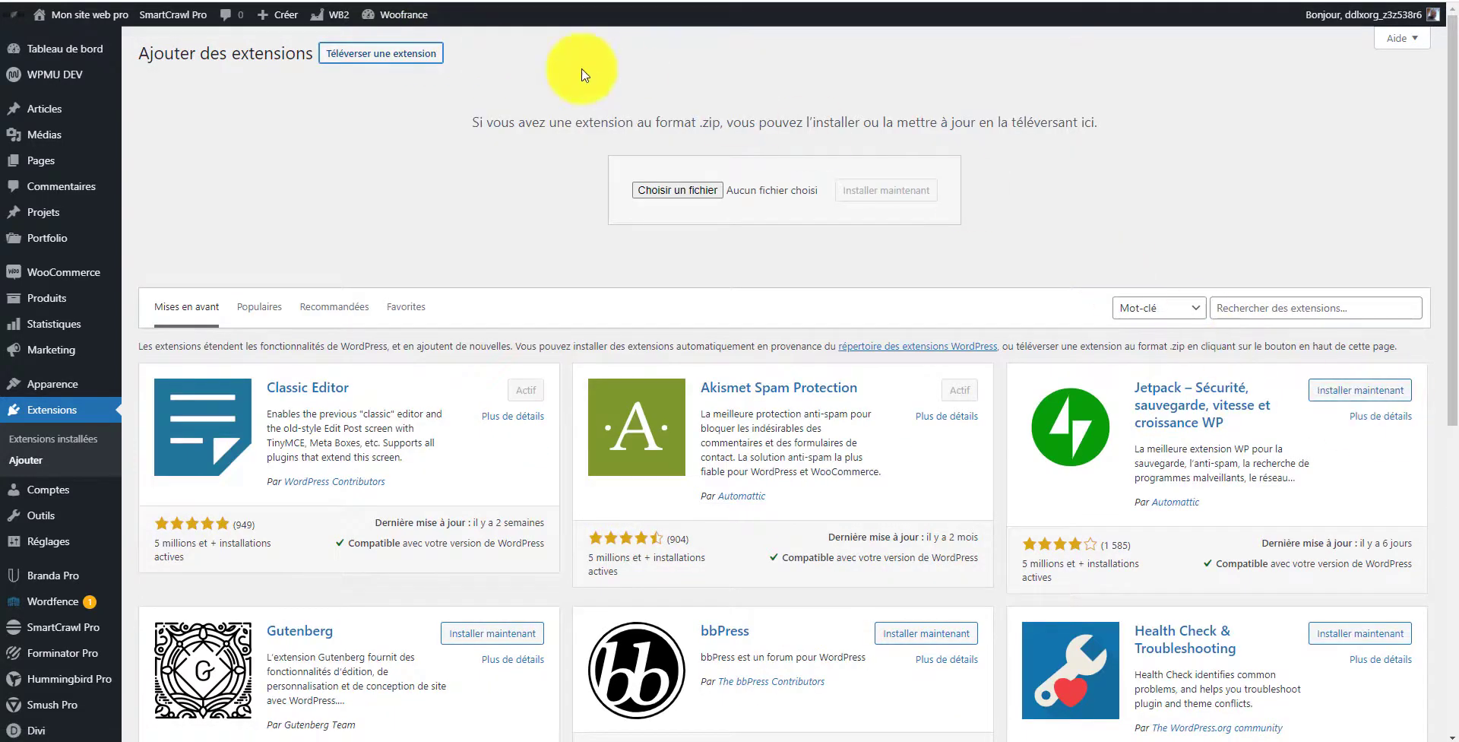
left_click(666, 189)
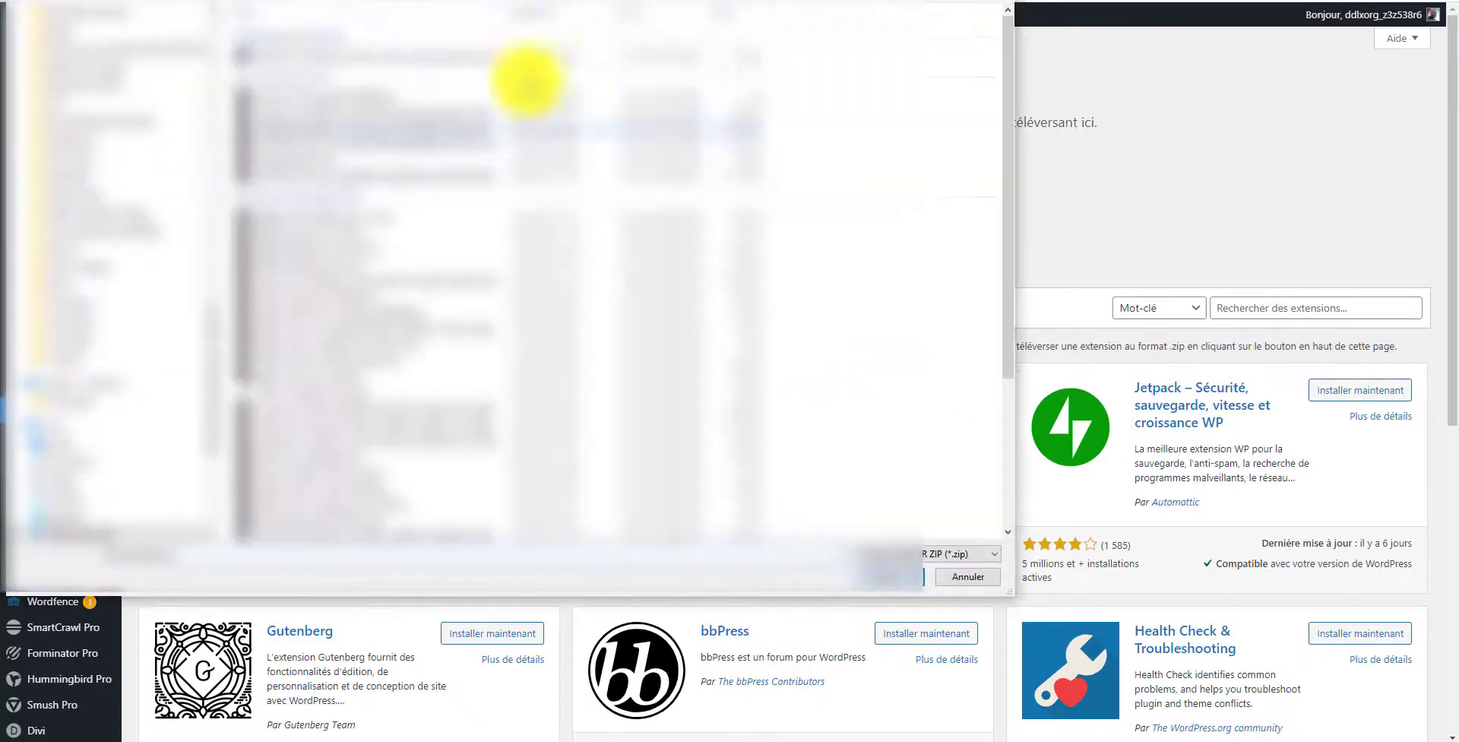
left_click(308, 89)
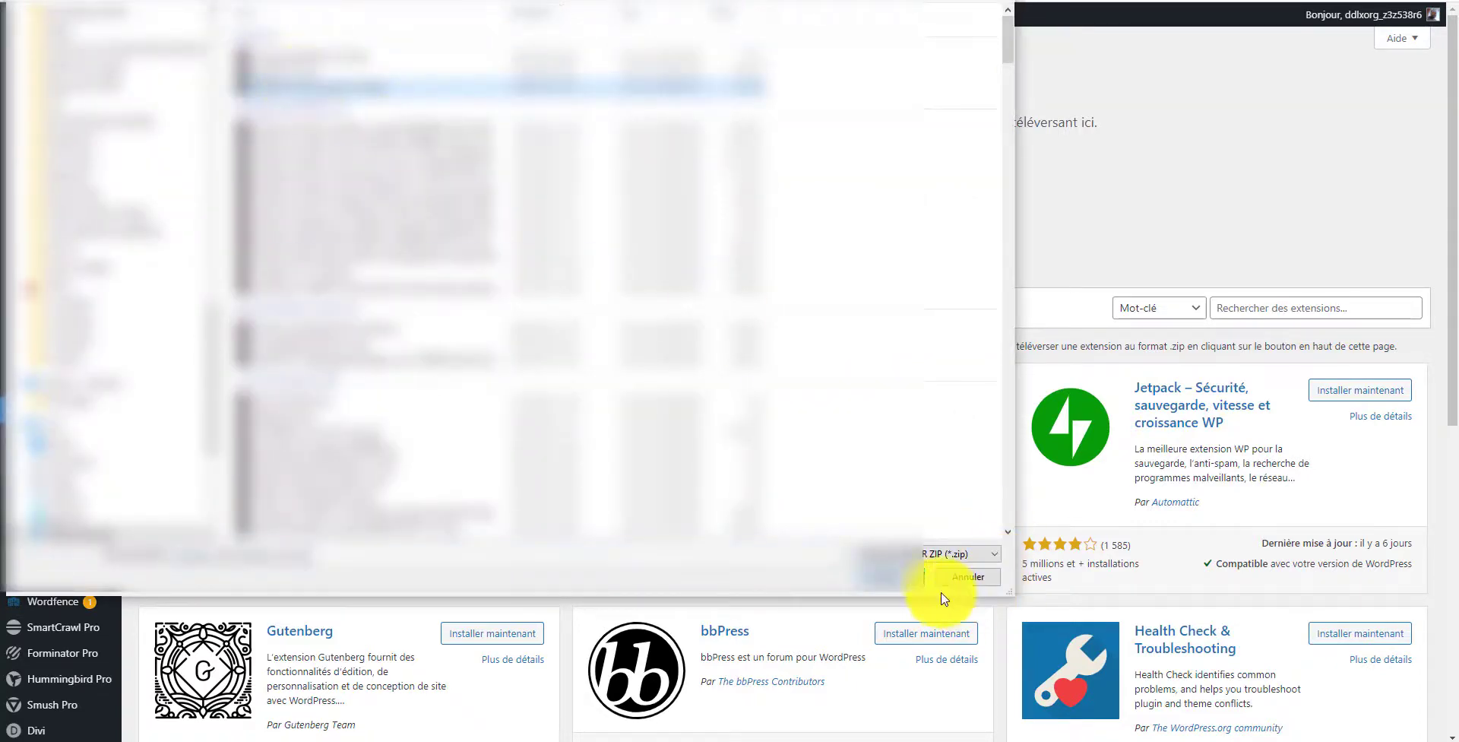
left_click(893, 574)
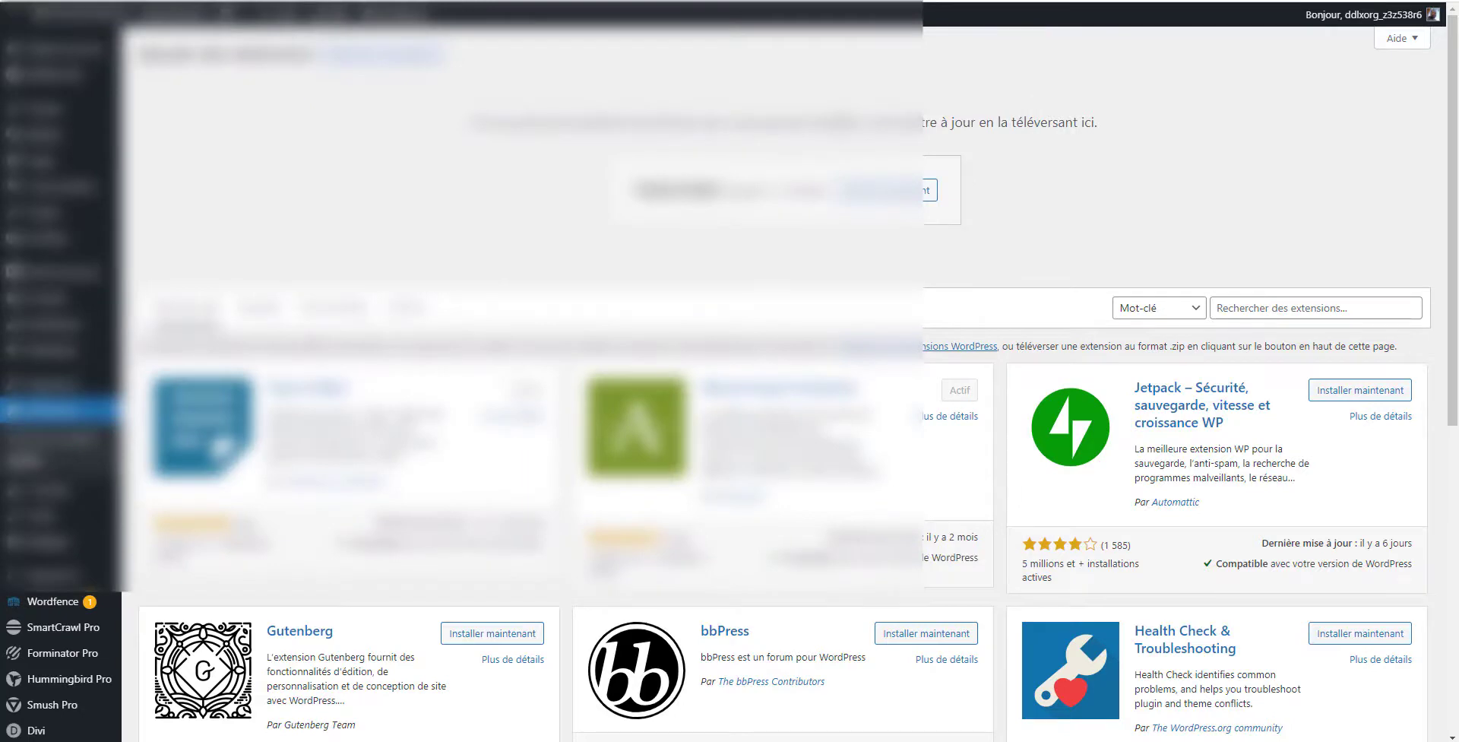
left_click(873, 192)
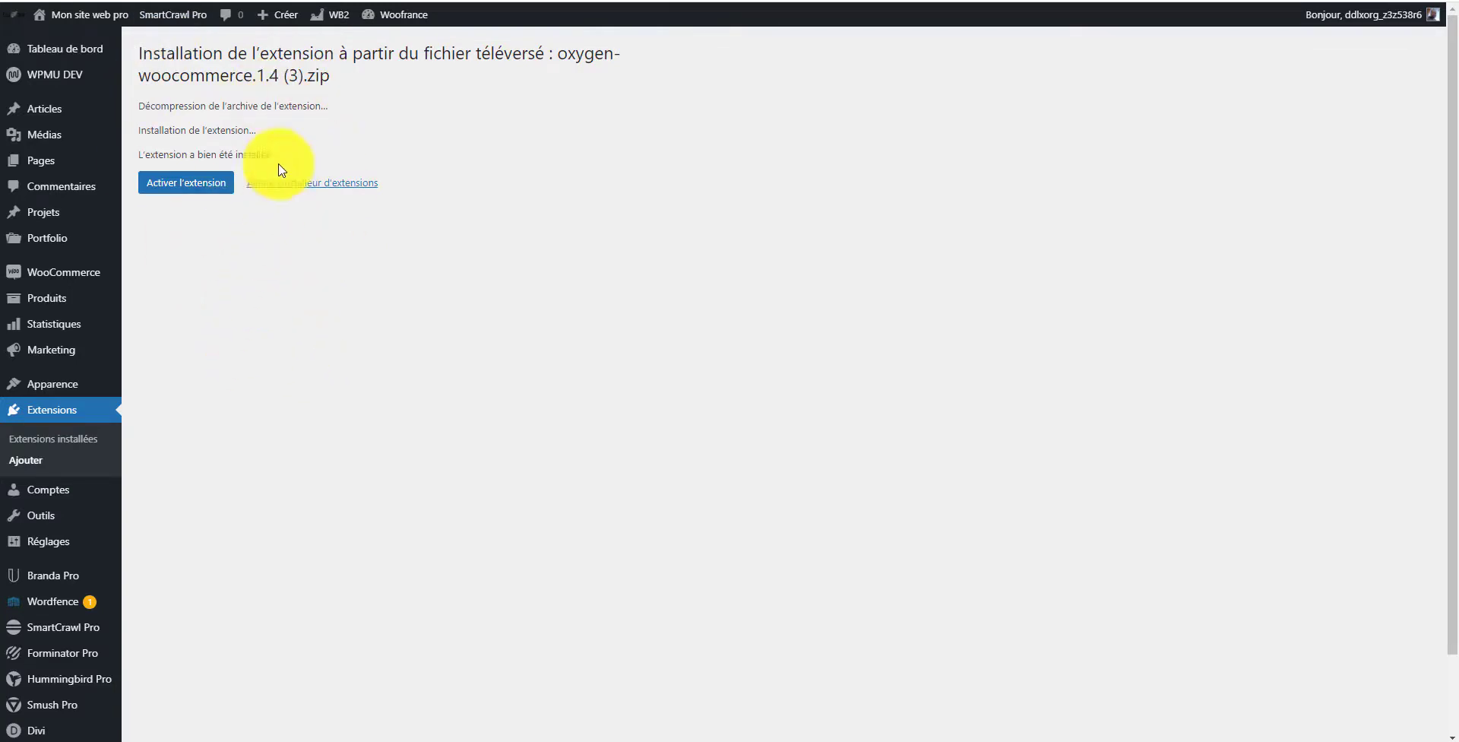
Step: Bulk-activate the Oxygen, Oxygen Elements for WooCommerce and Oxygen Gutenberg Integration plugins in the installed plugins list
left_click(80, 439)
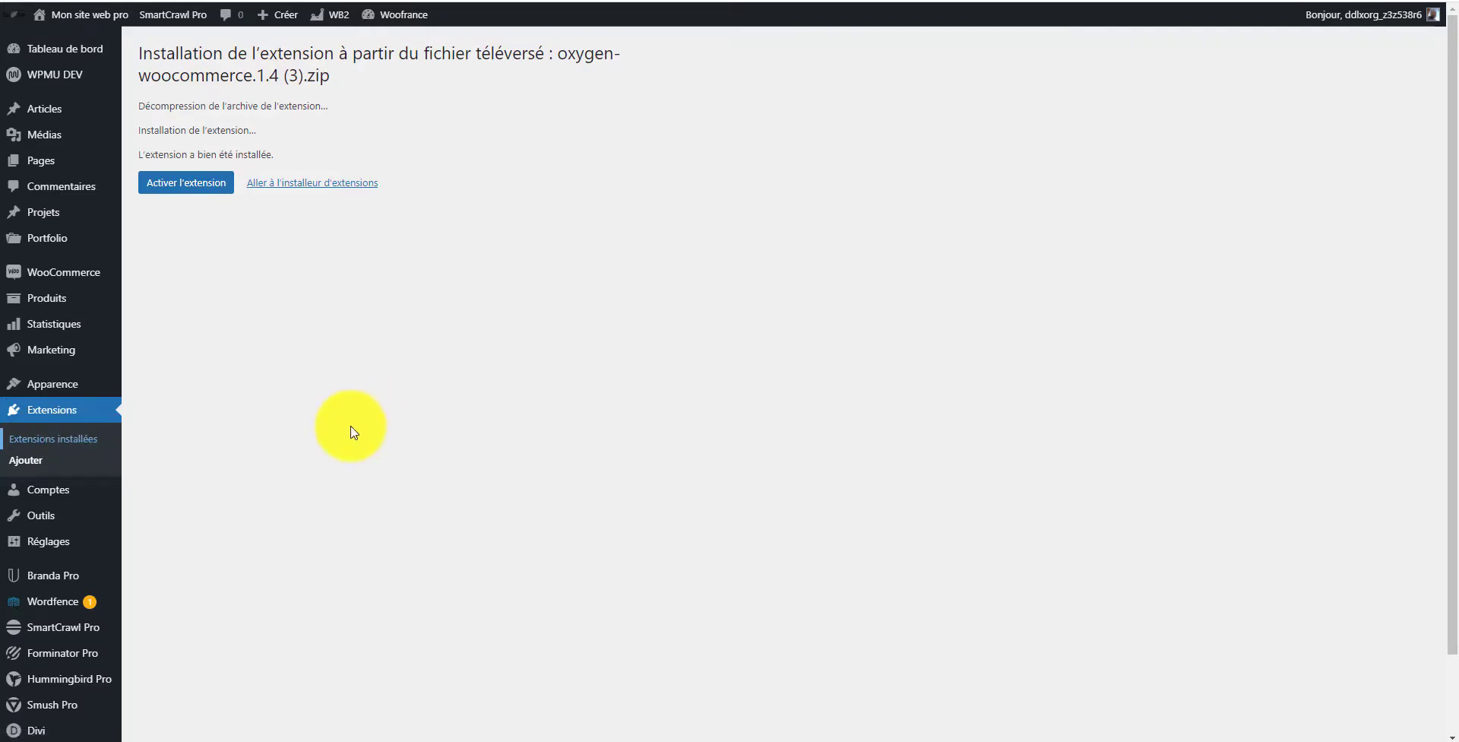
left_click(194, 199)
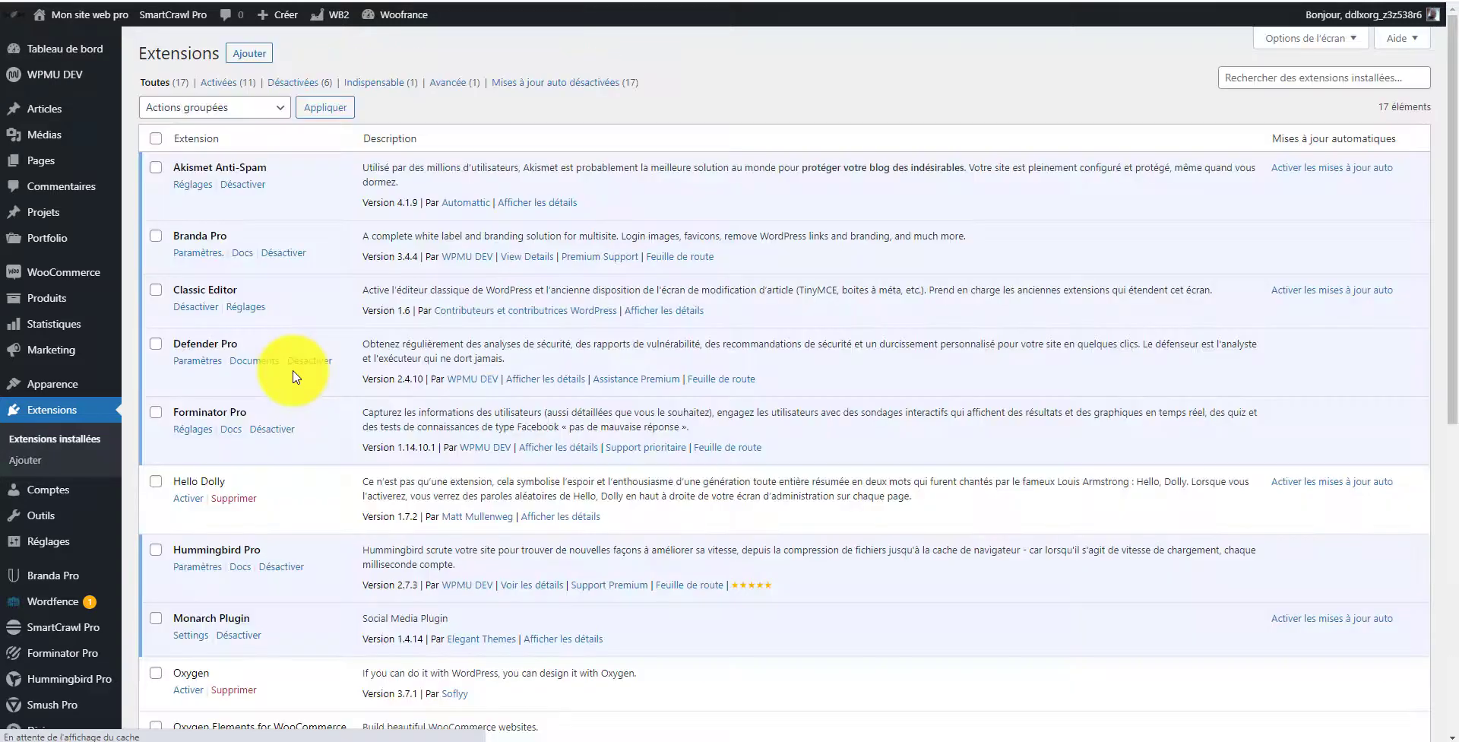
scroll(308, 342, "down", 5)
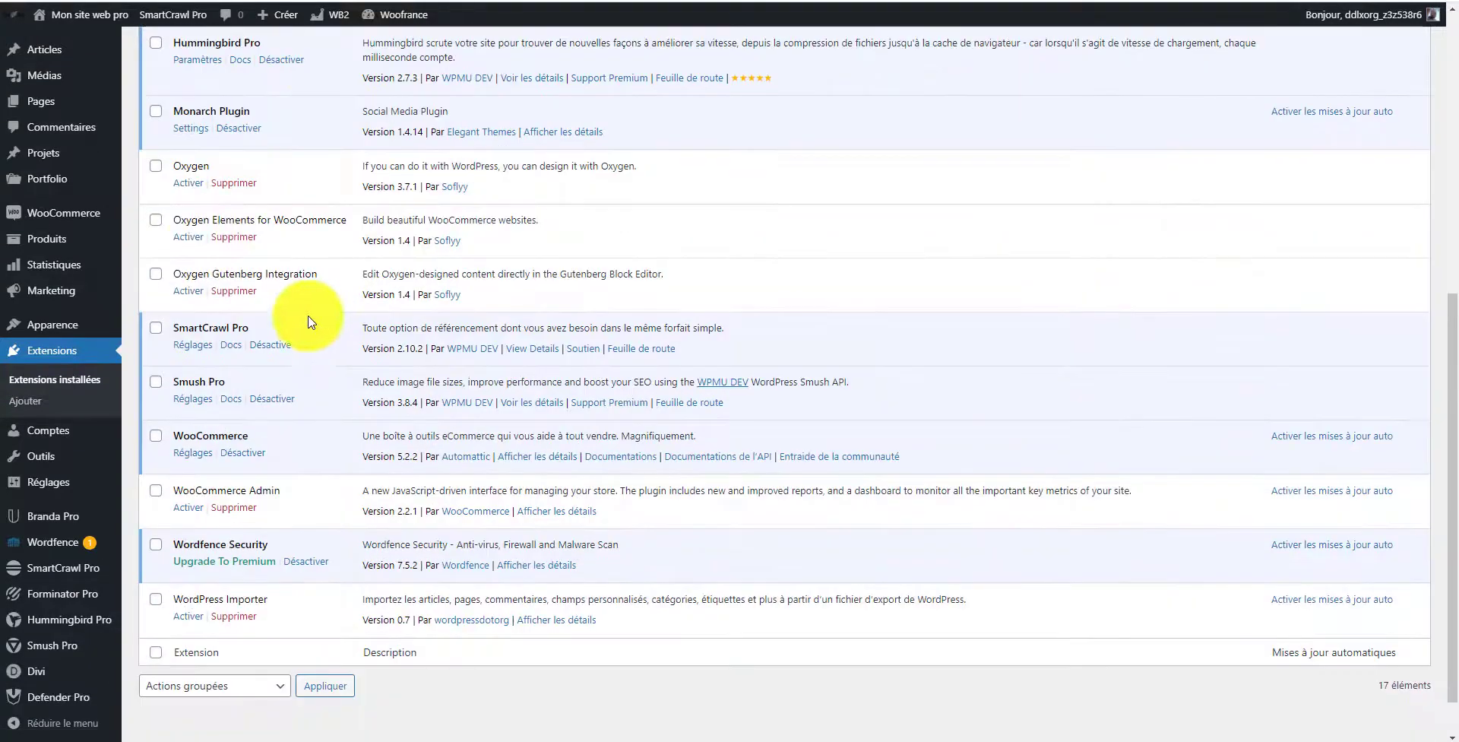
left_click(156, 168)
scroll(159, 180, "down", 1)
left_click(156, 167)
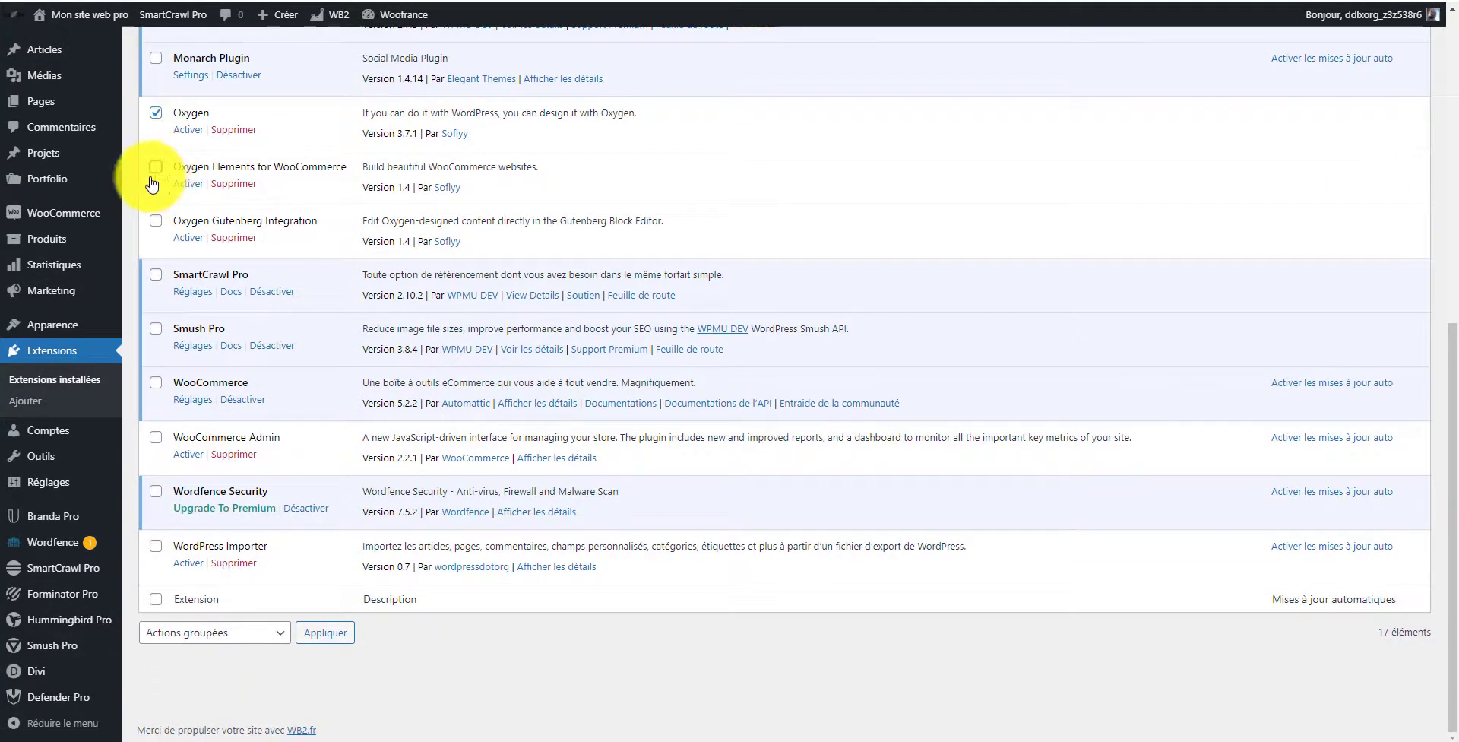
left_click(155, 220)
scroll(259, 304, "up", 7)
scroll(272, 310, "up", 1)
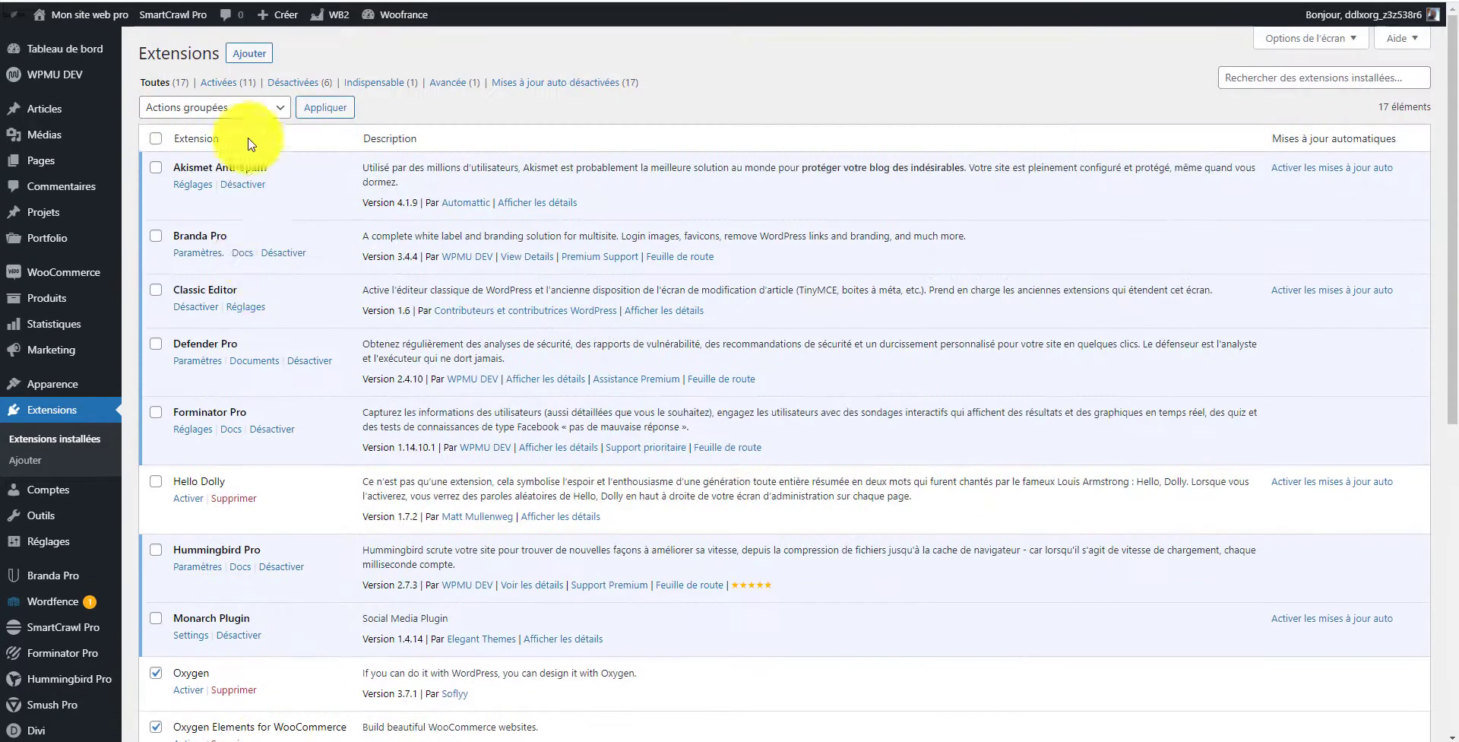
left_click(236, 107)
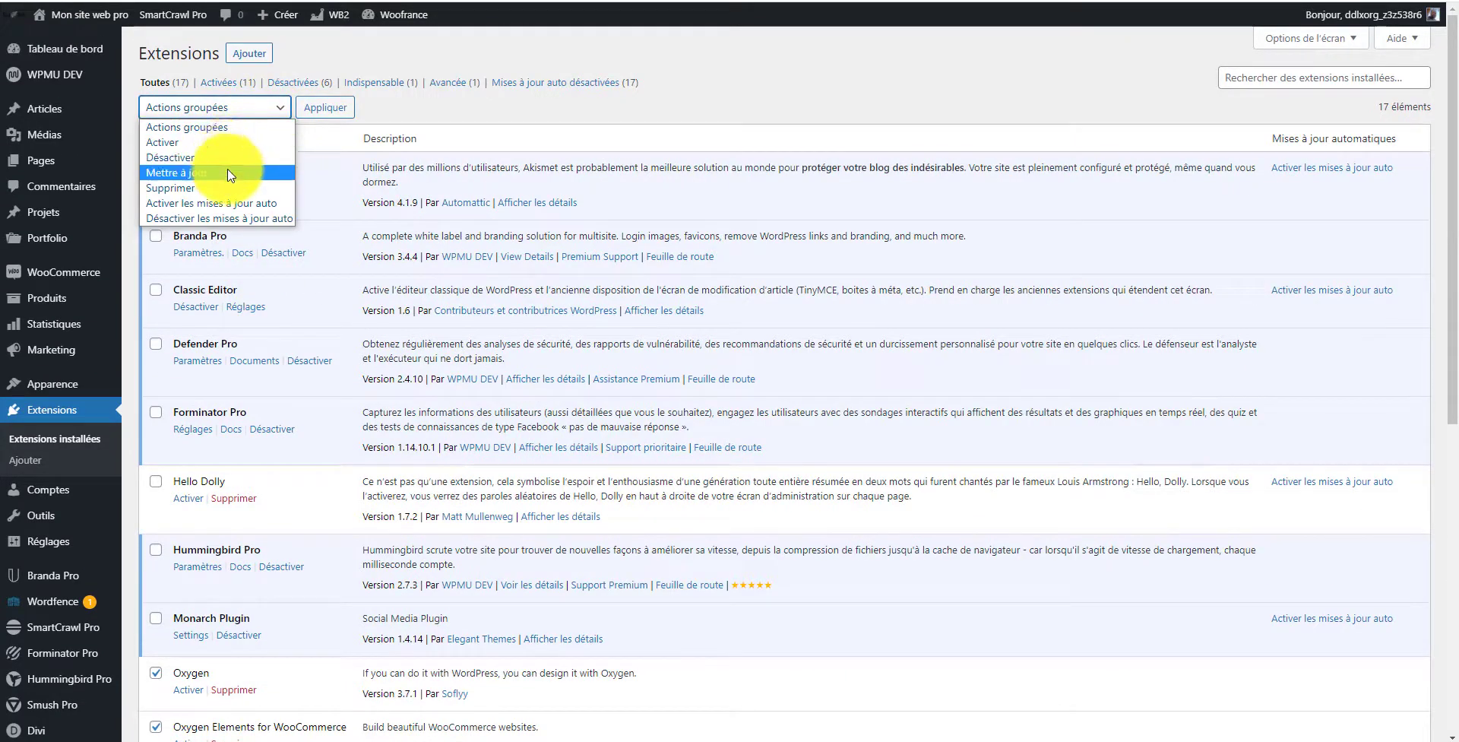
left_click(228, 142)
left_click(339, 111)
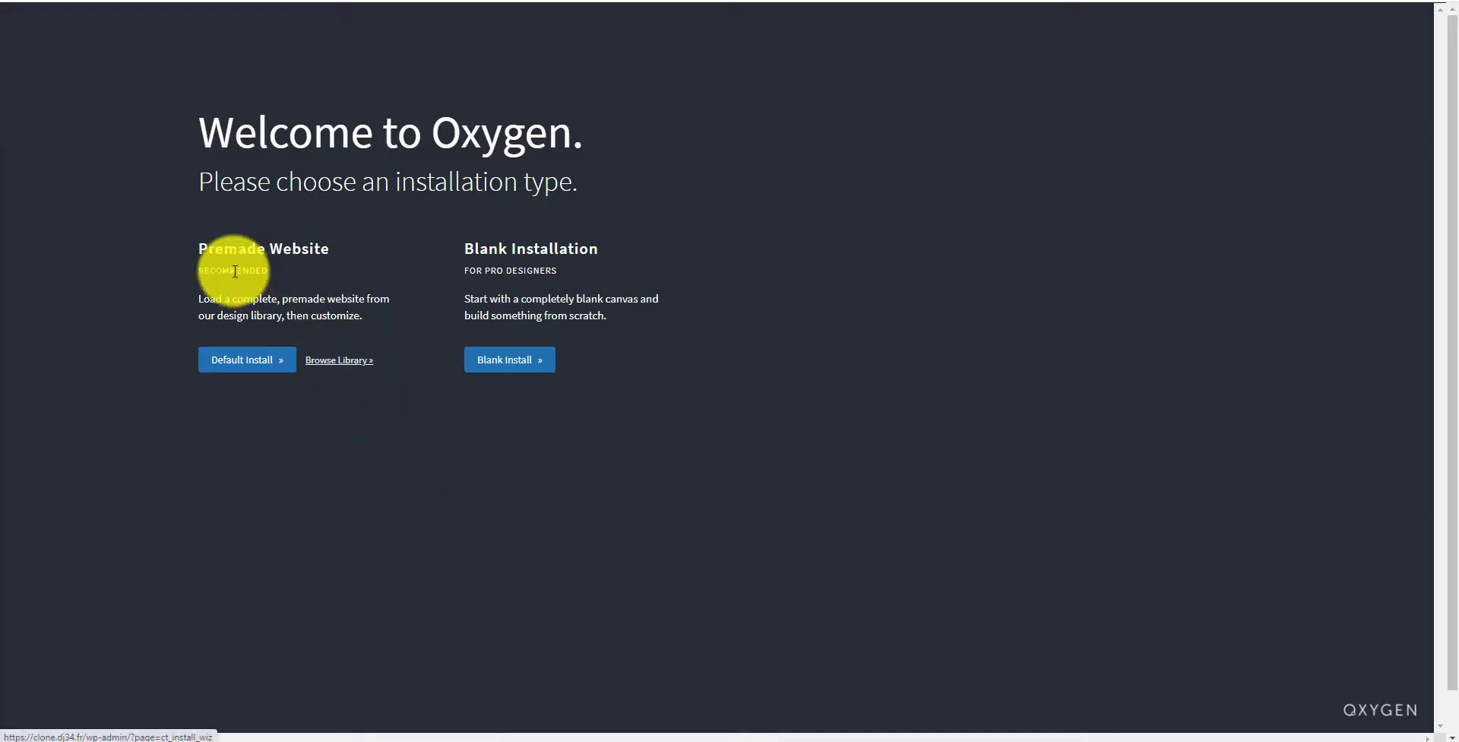
left_click_drag(183, 235, 300, 240)
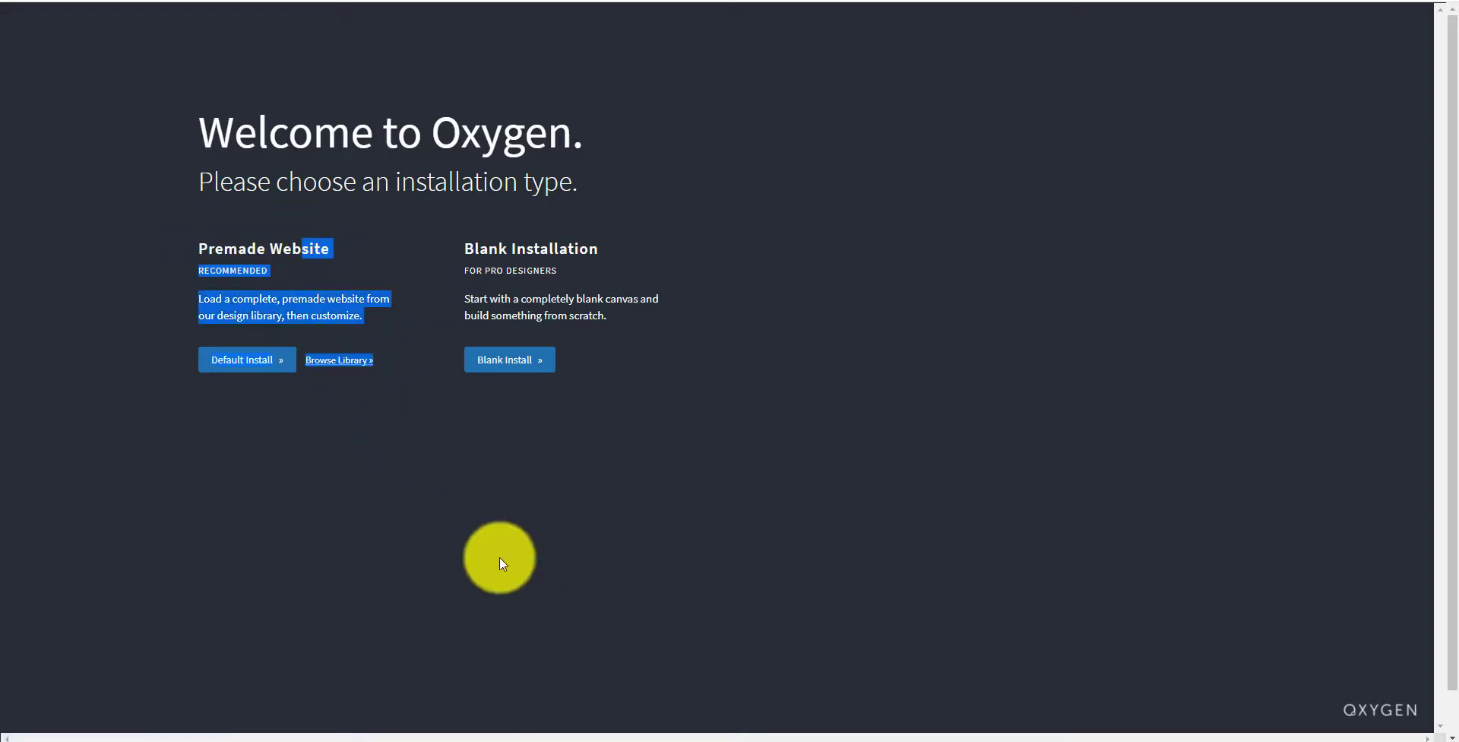
left_click(500, 558)
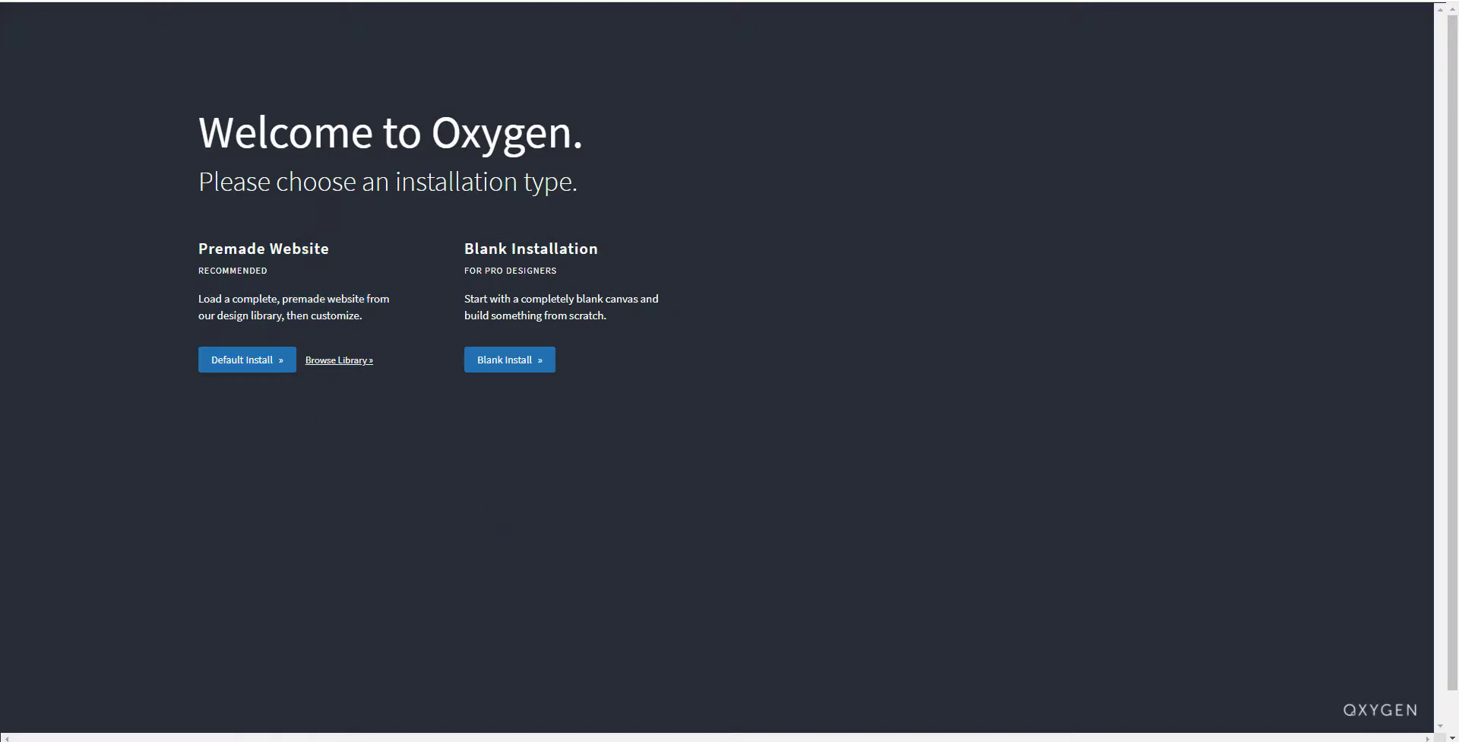
right_click(163, 3)
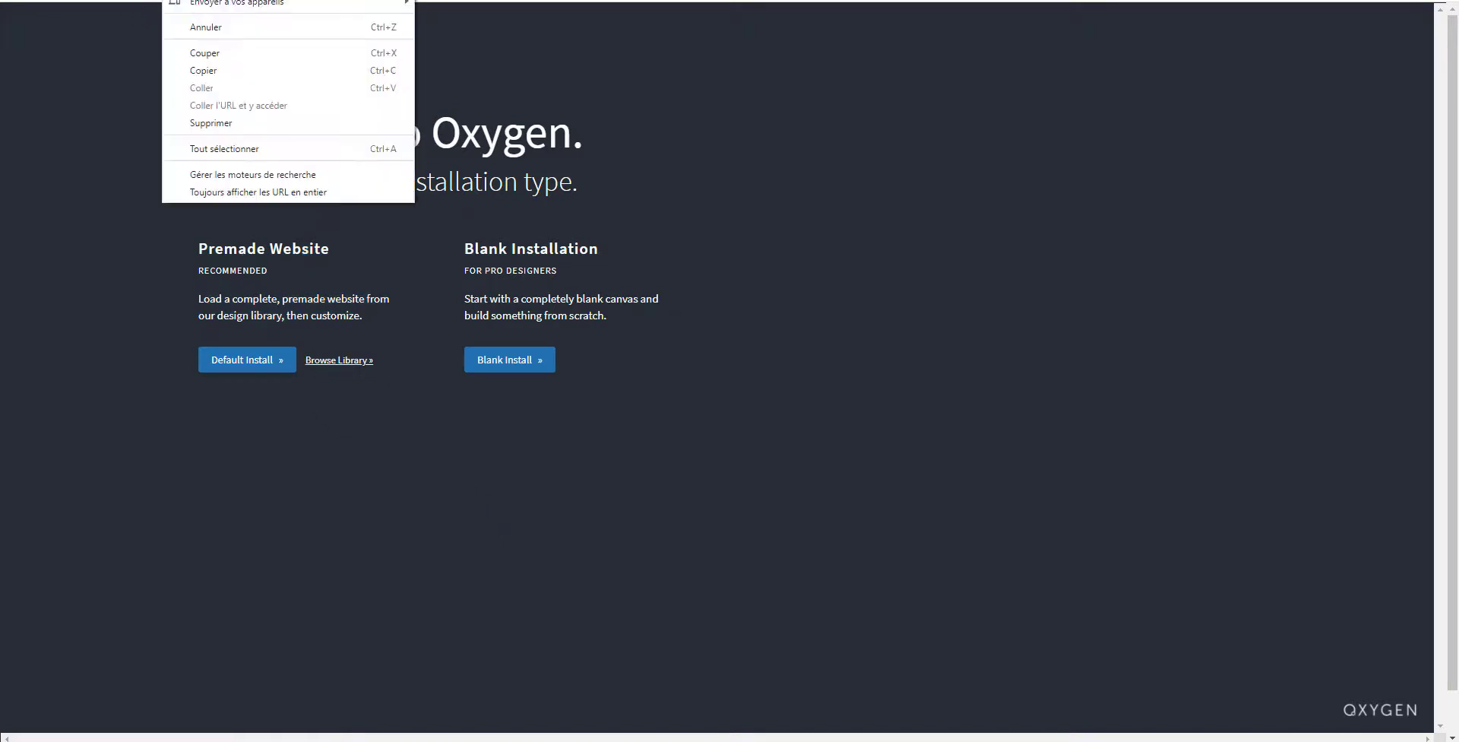
Step: Open the site address clone.dj34.fr in a new browser tab
left_click(228, 66)
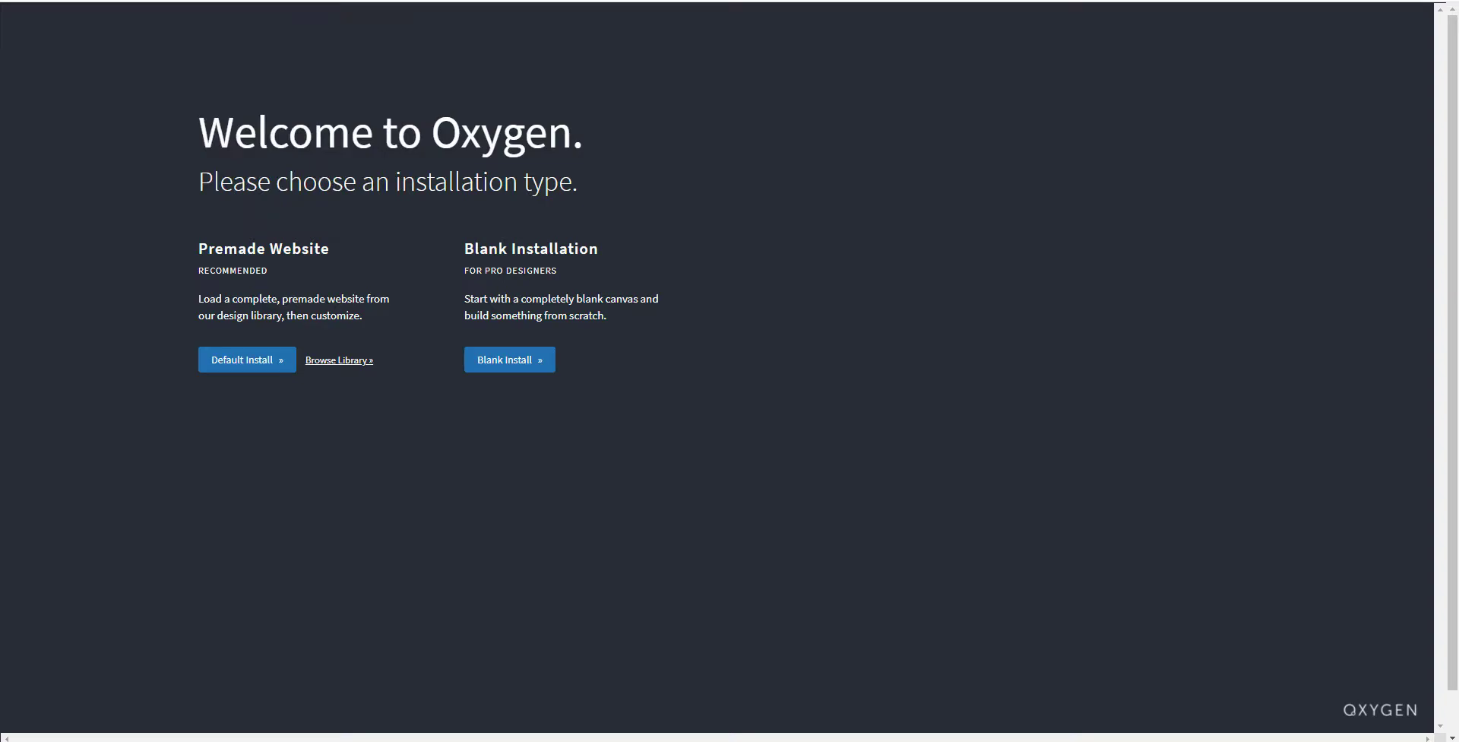
key("ctrl+t")
right_click(593, 2)
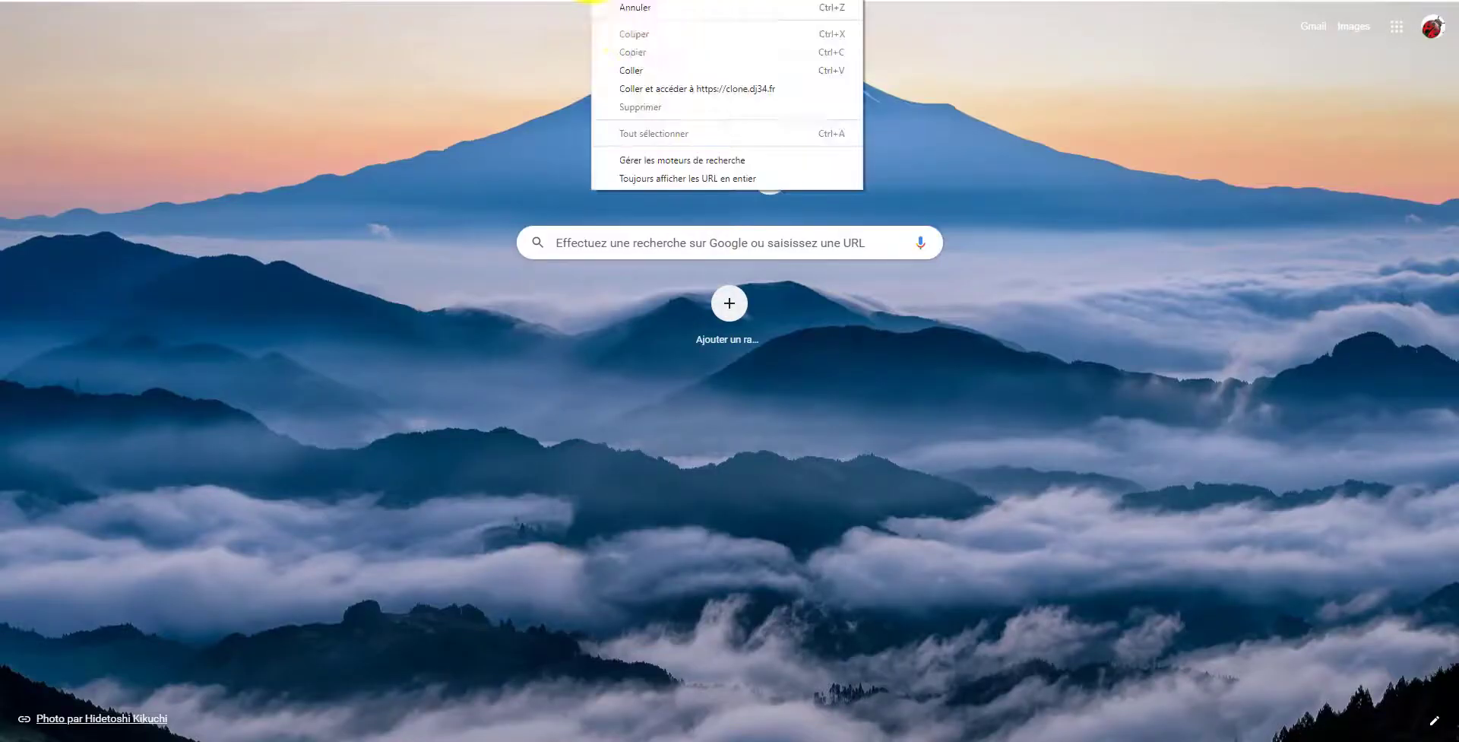
left_click(677, 89)
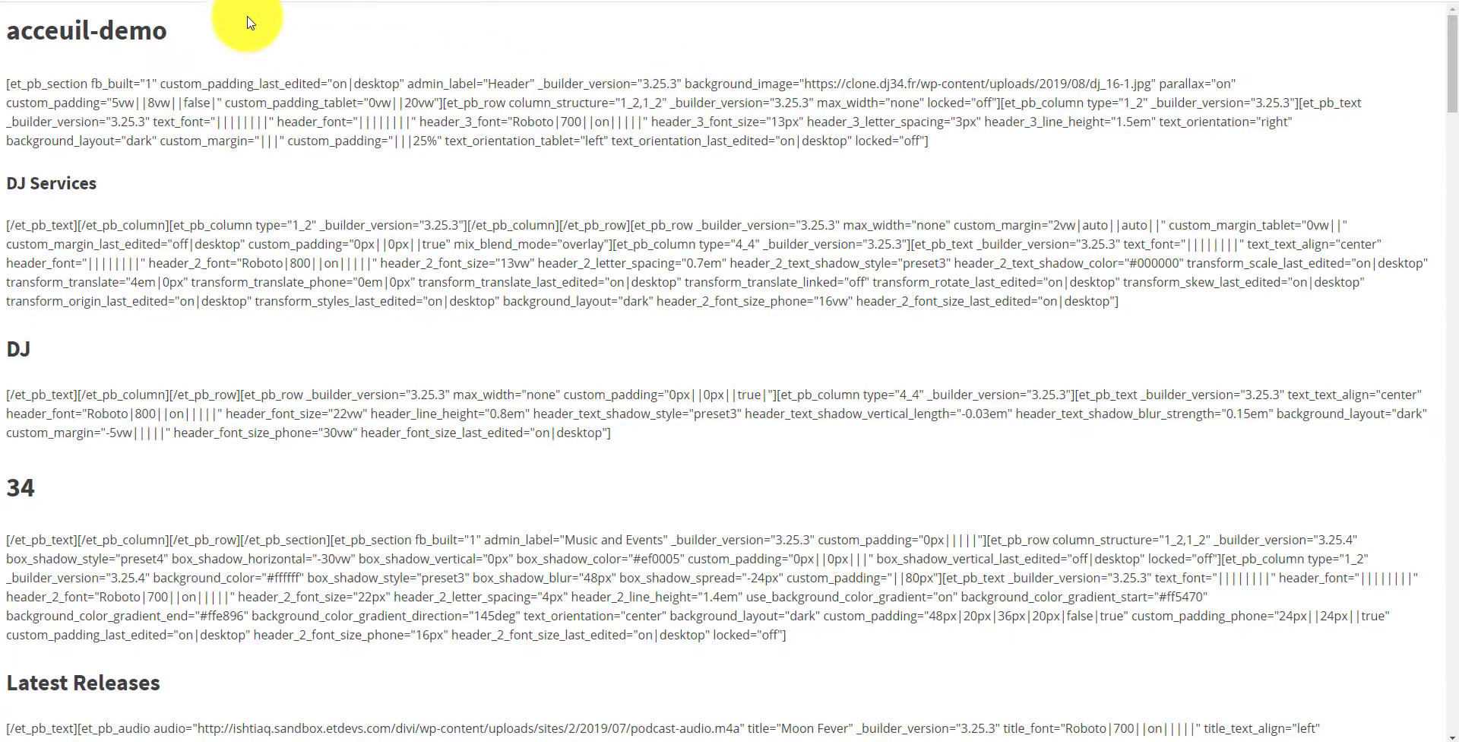
Step: Scroll through the site's homepage to examine its current content
scroll(421, 165, "down", 1)
scroll(430, 190, "down", 12)
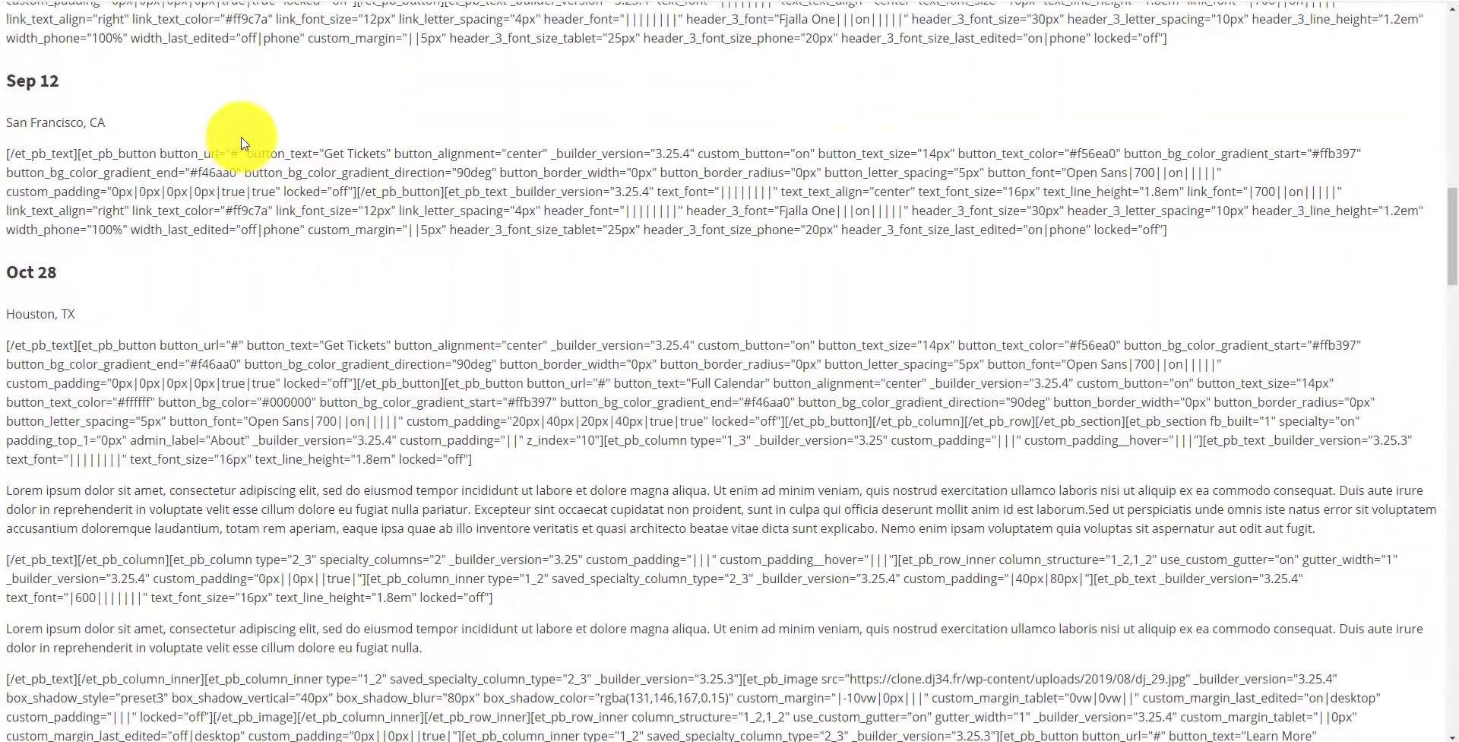
left_click_drag(519, 405, 480, 67)
scroll(554, 378, "down", 15)
scroll(602, 385, "down", 7)
scroll(653, 532, "down", 6)
scroll(669, 531, "down", 8)
scroll(704, 502, "up", 20)
scroll(608, 273, "up", 4)
left_click(486, 50)
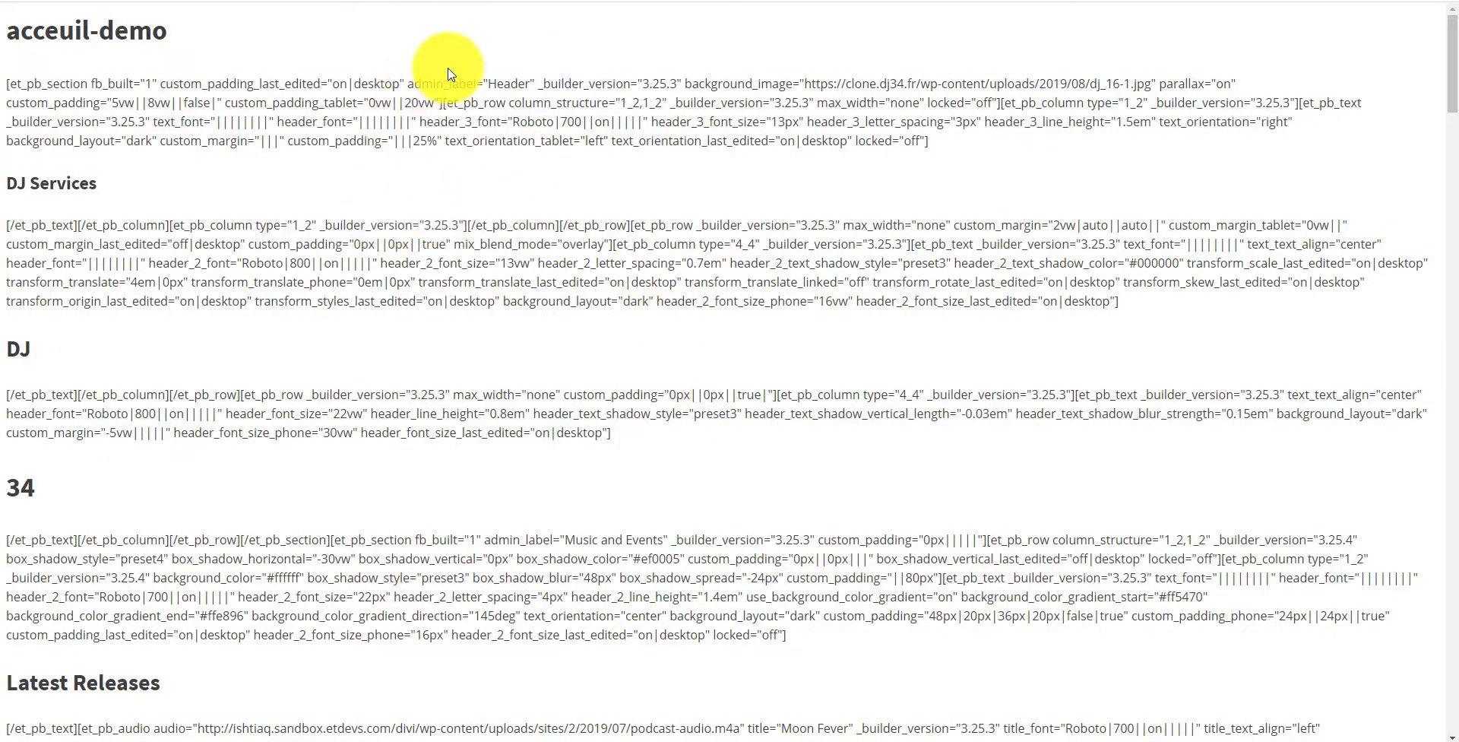
scroll(446, 61, "down", 5)
scroll(446, 68, "up", 5)
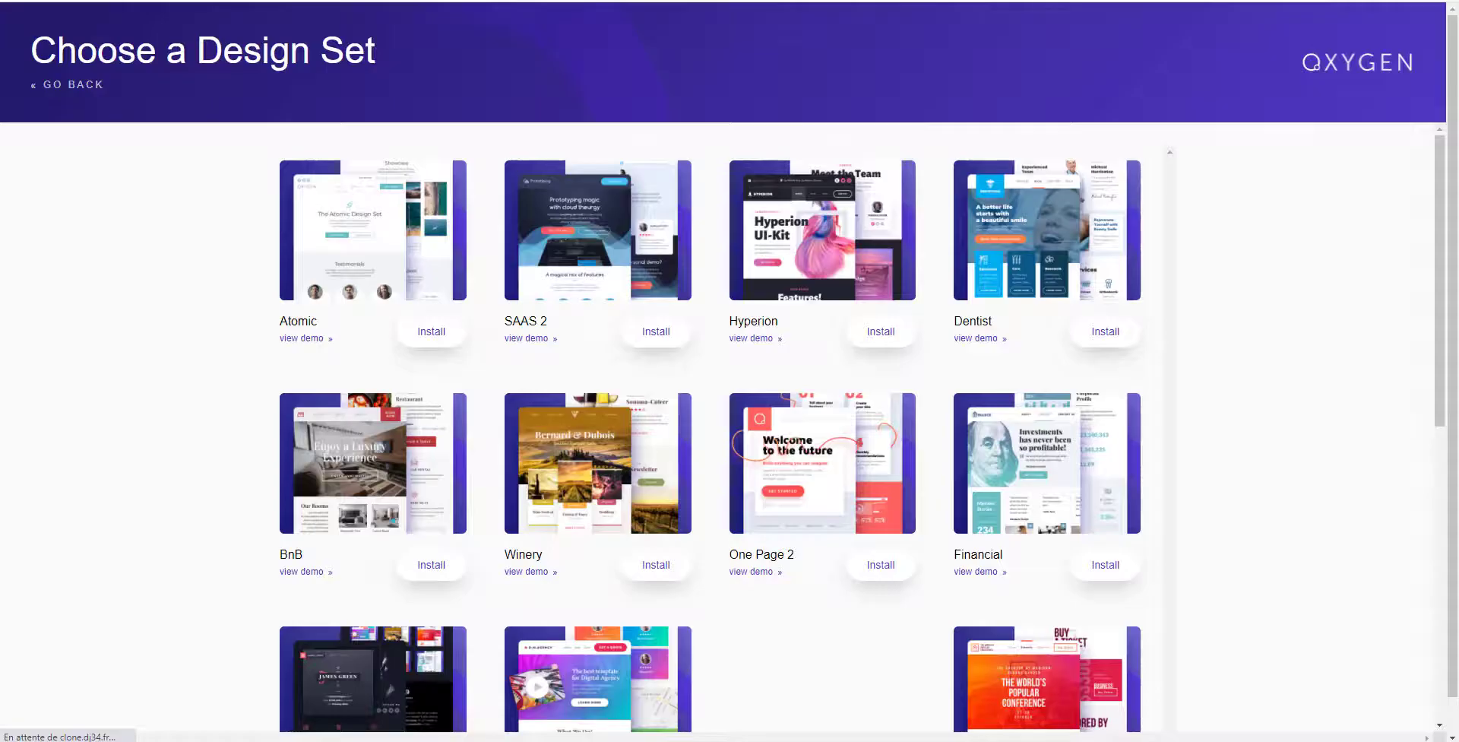
Step: Install the SAAS 2 design set from the Oxygen design library and confirm the installation
scroll(465, 268, "down", 8)
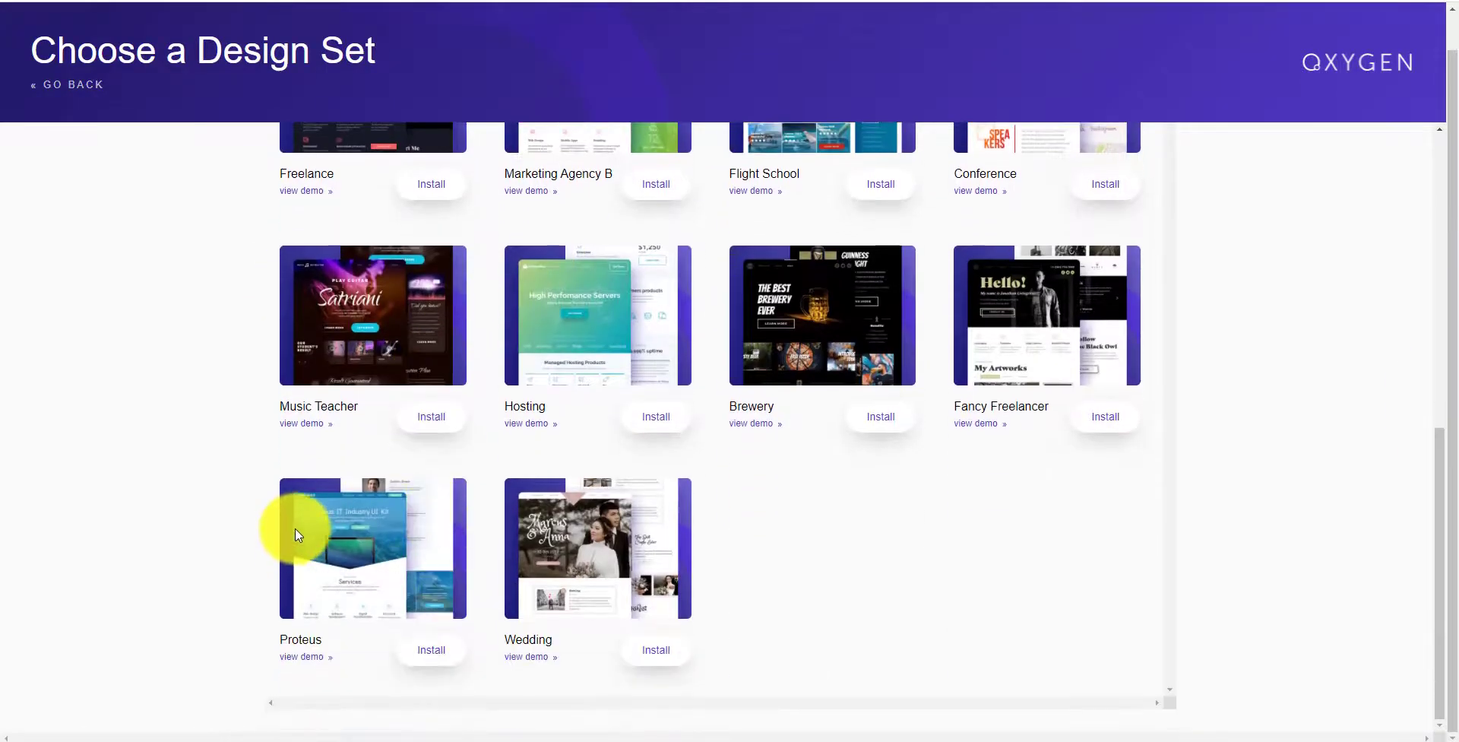
scroll(304, 501, "up", 8)
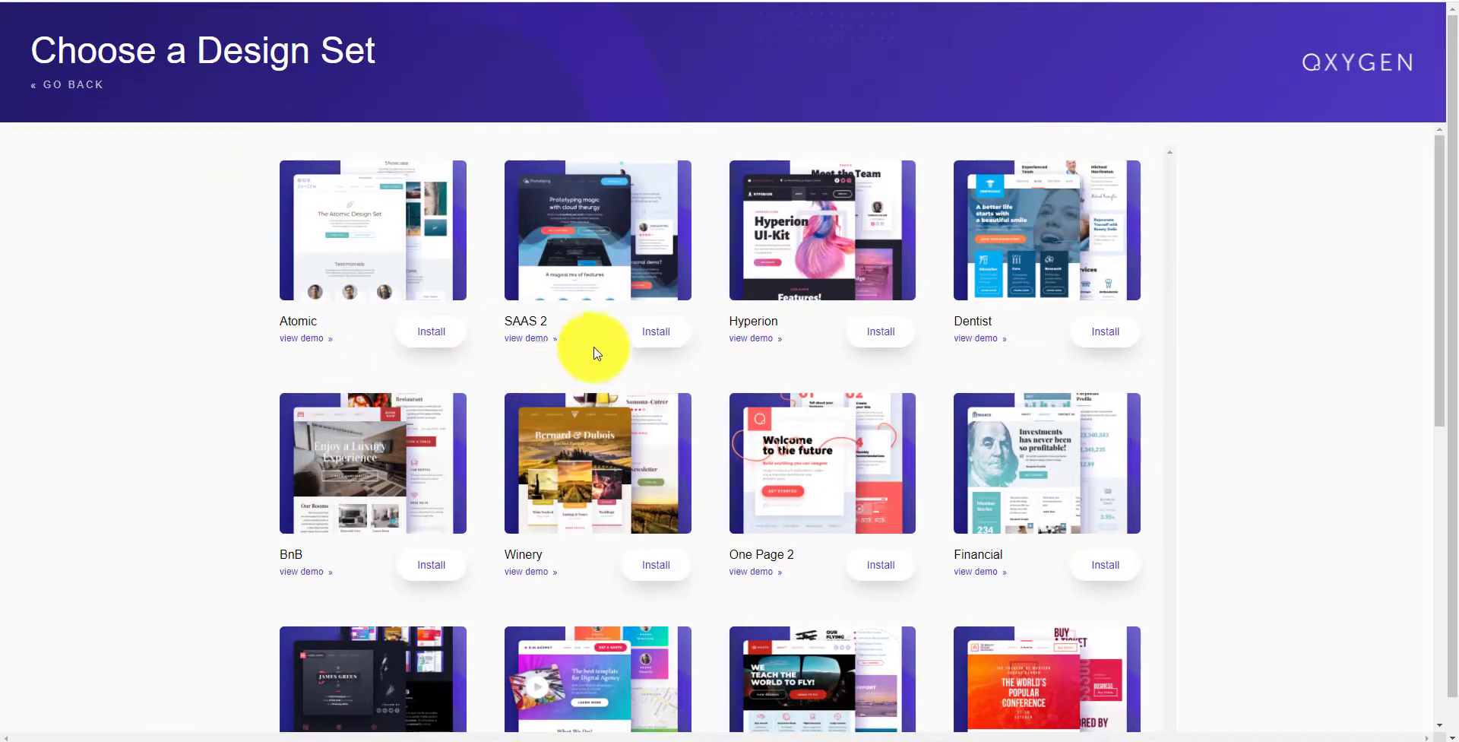
left_click(656, 332)
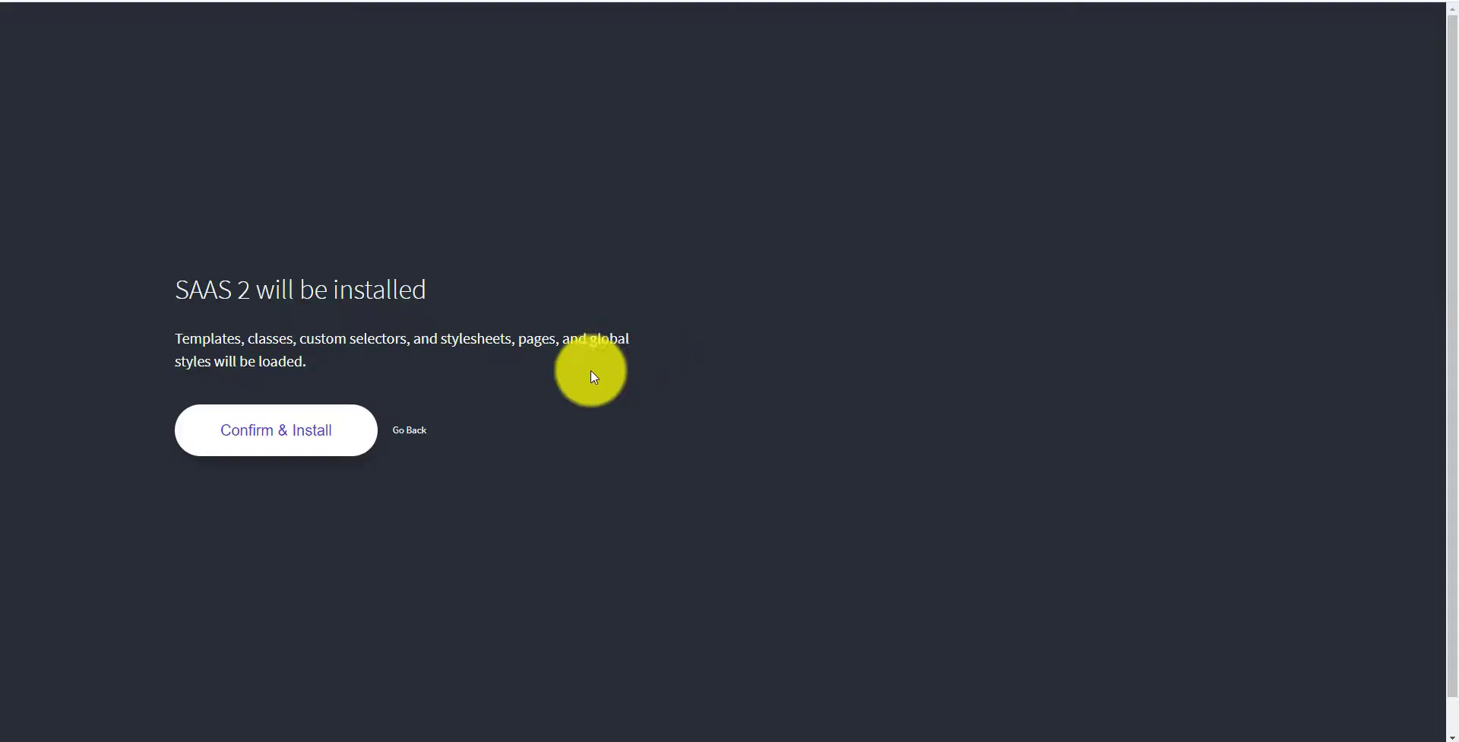
left_click(293, 438)
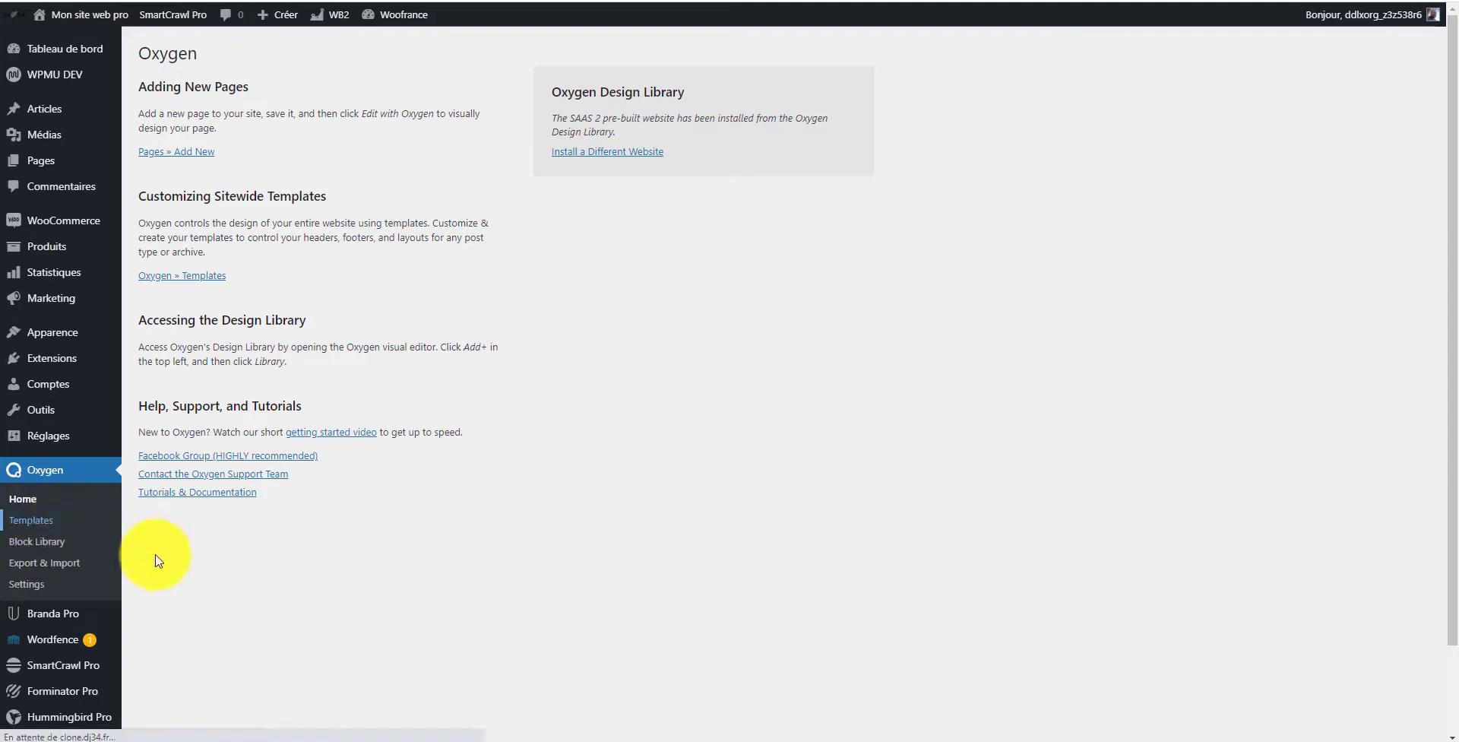
Step: Review the site's front end after the design set install, then return to the pages list
left_click(44, 520)
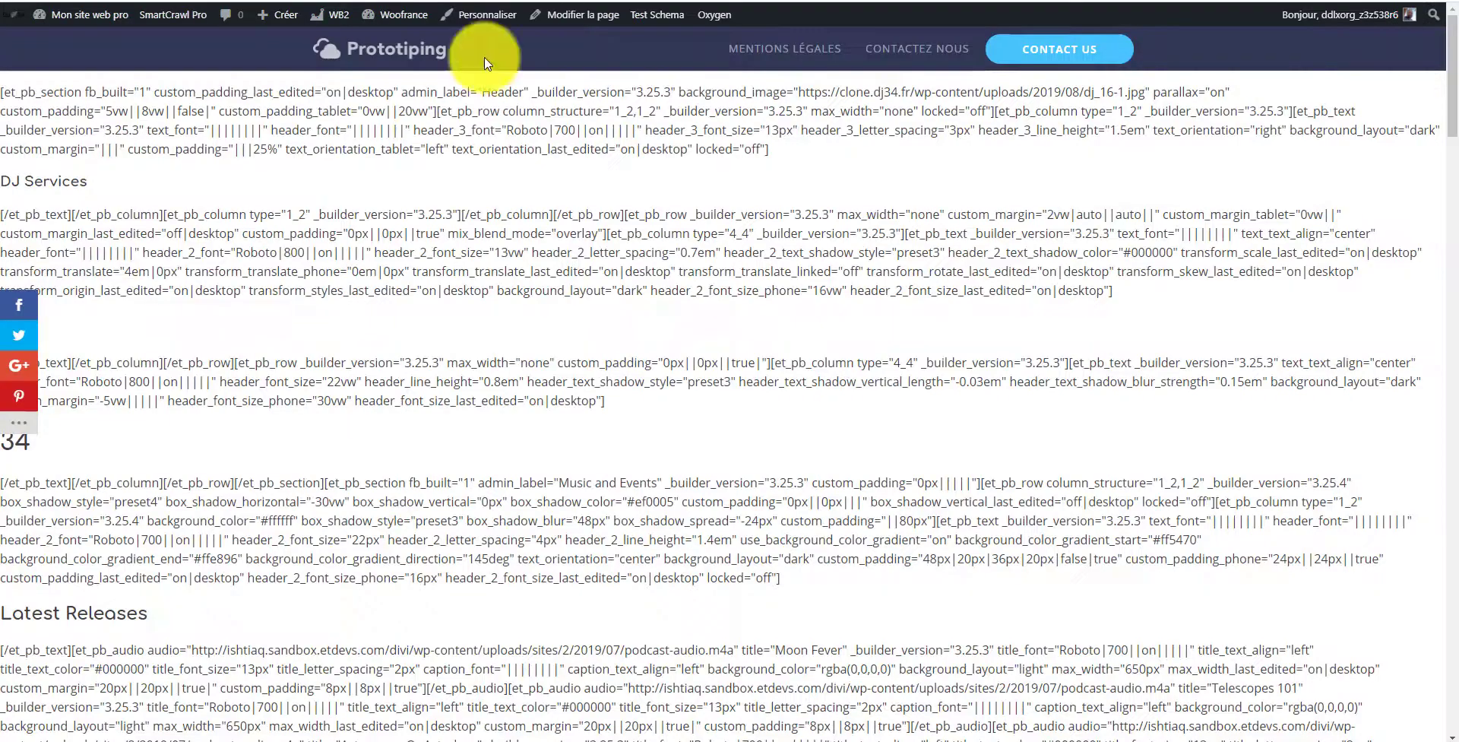
scroll(631, 293, "down", 5)
scroll(646, 296, "down", 15)
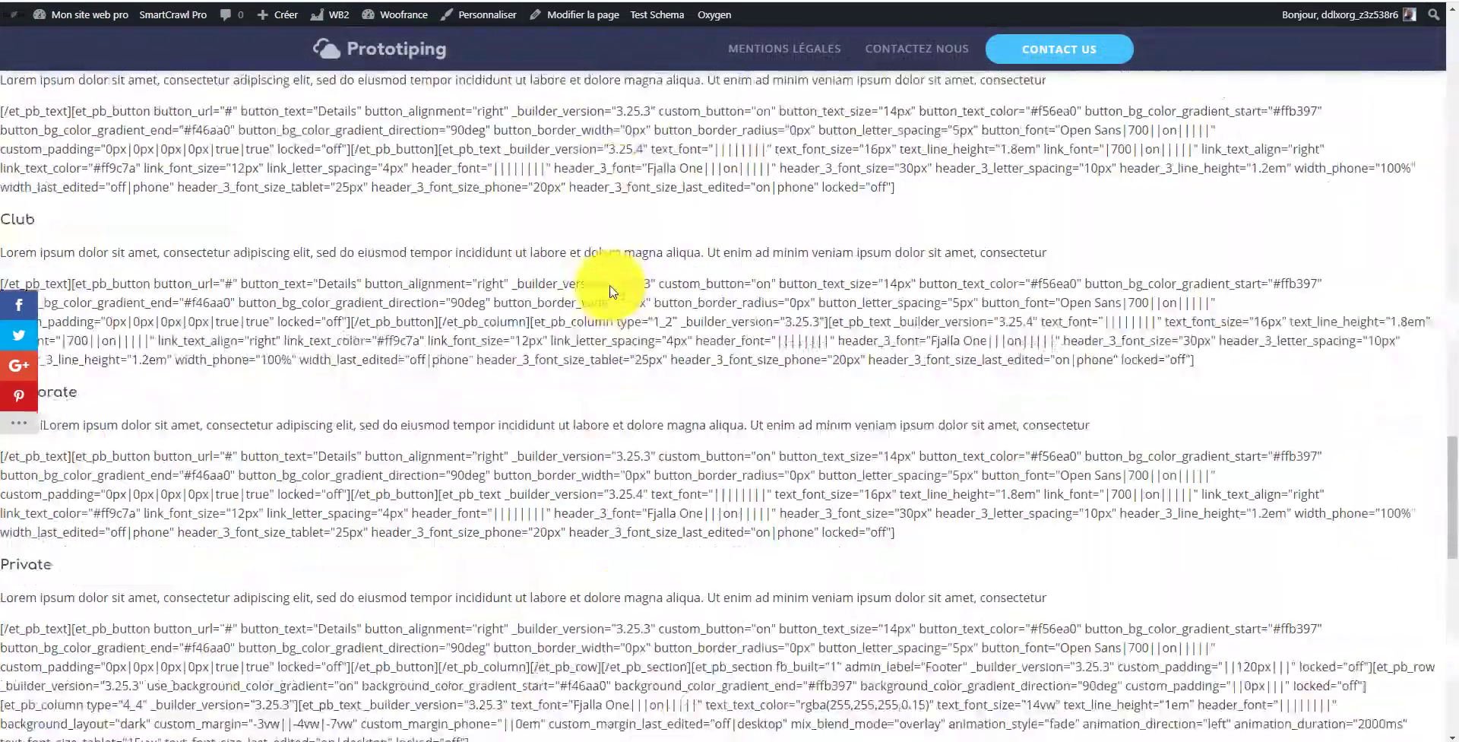
scroll(617, 333, "up", 20)
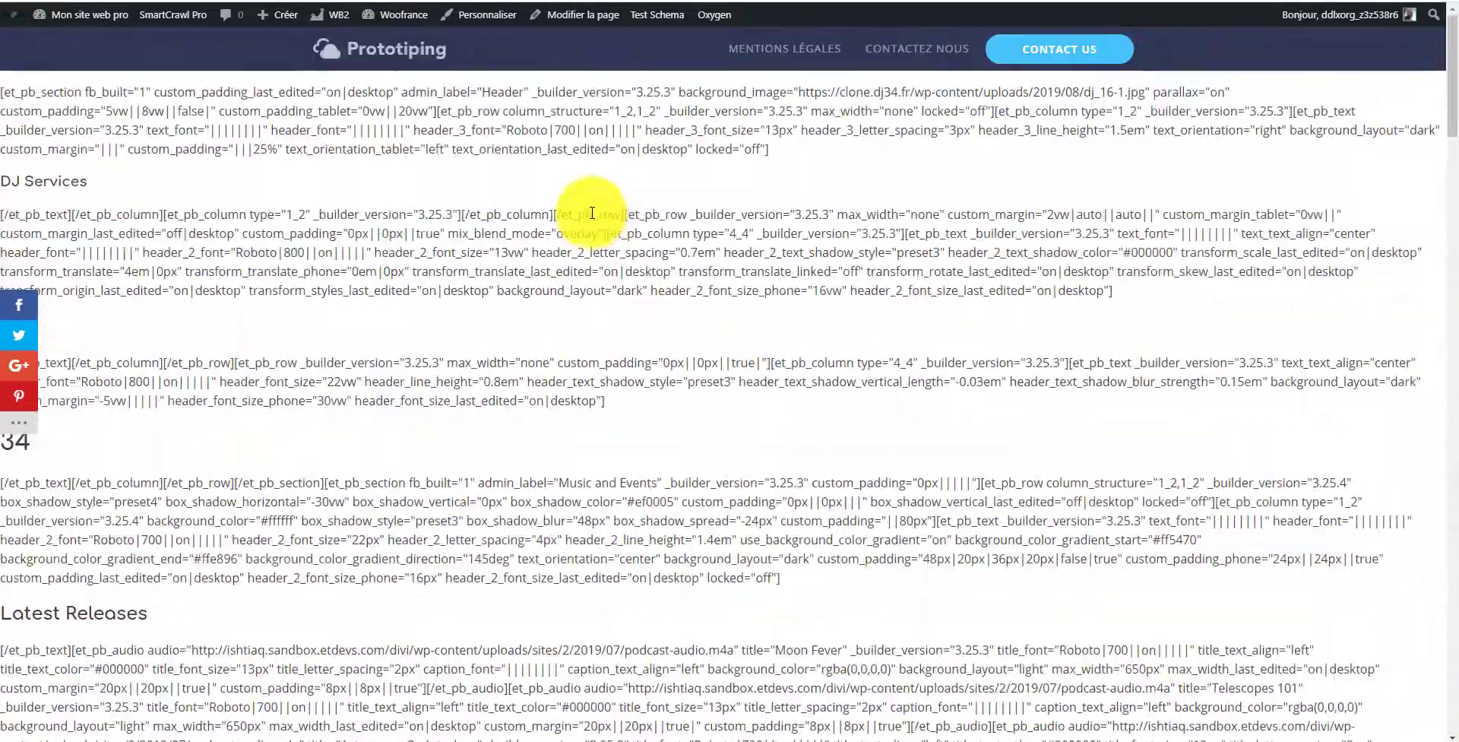
left_click_drag(592, 213, 672, 35)
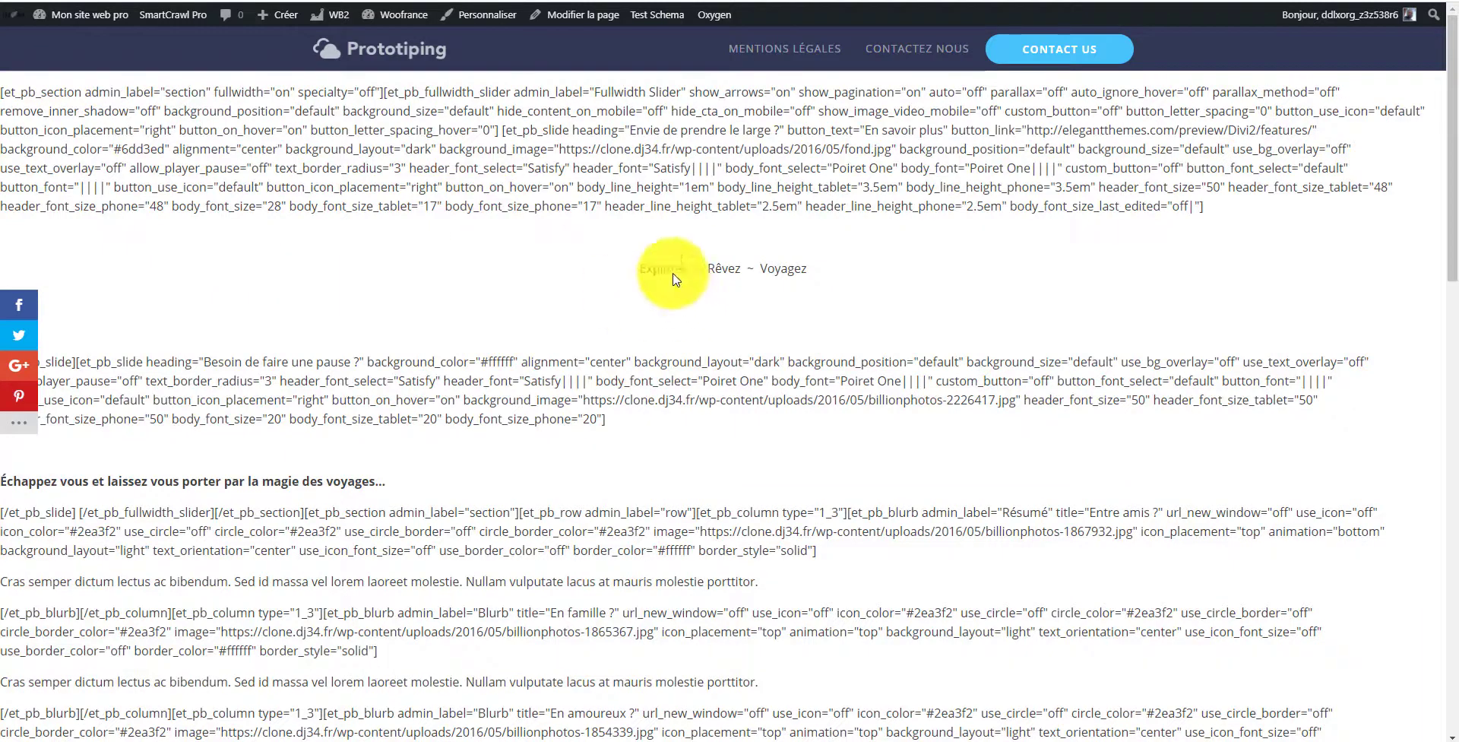
key("alt+Left")
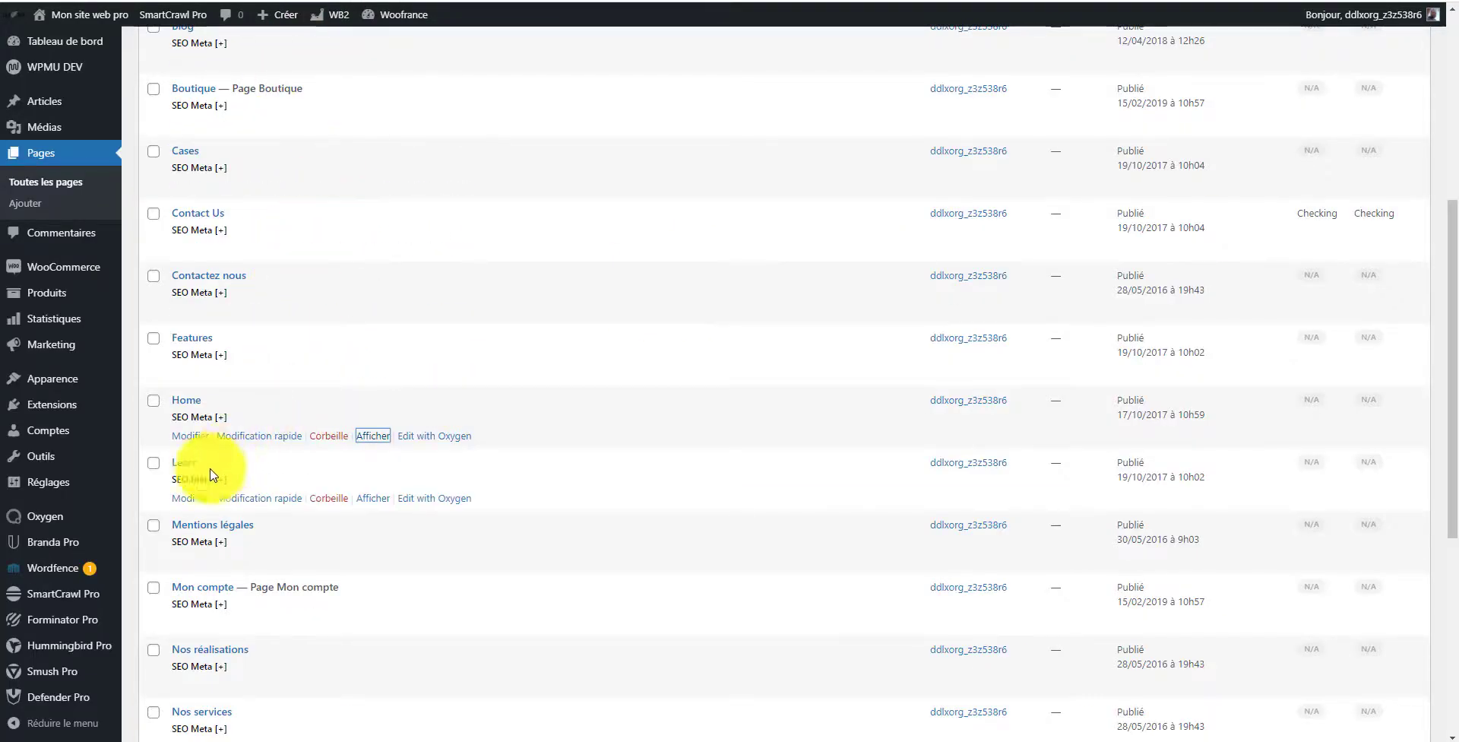
Step: Open the Home page from the pages list to view it on the site
scroll(617, 74, "up", 3)
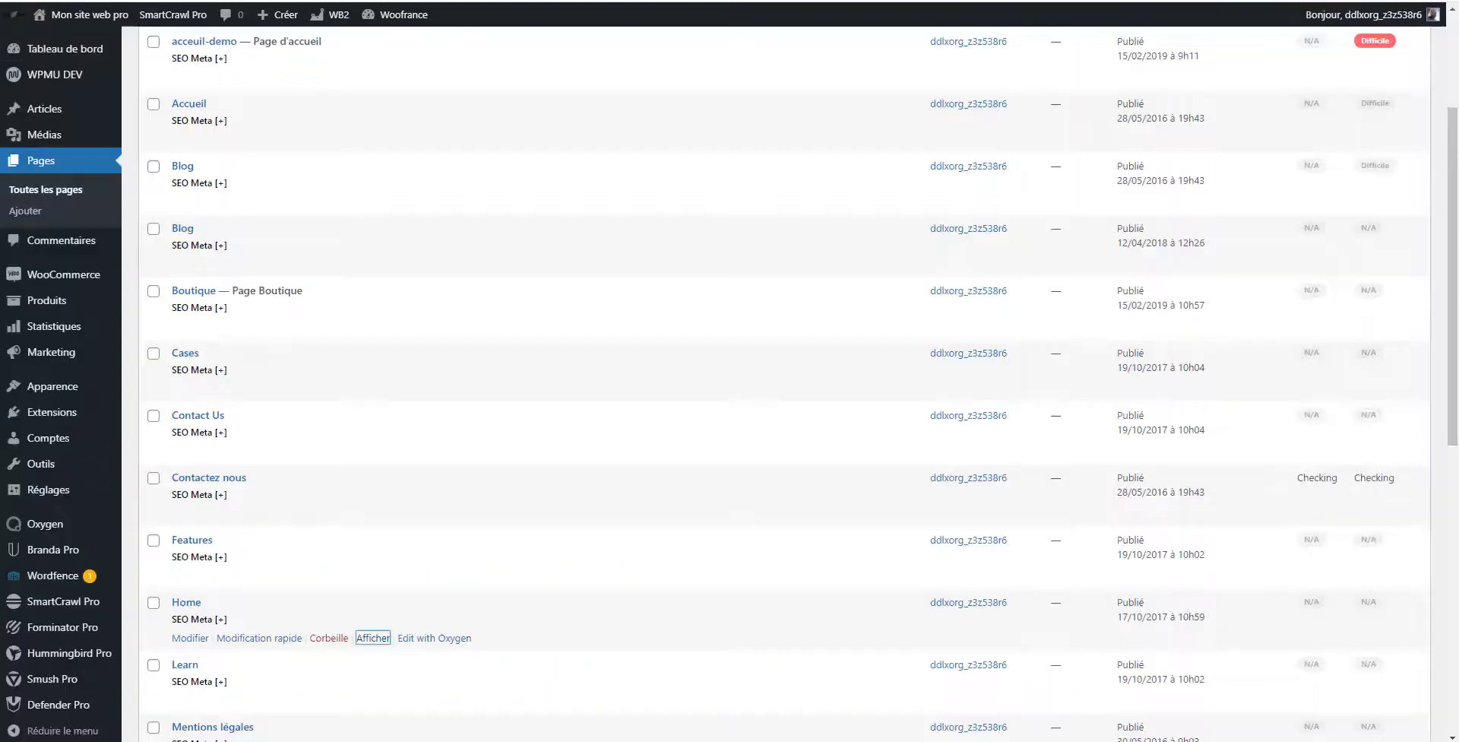
scroll(211, 642, "up", 2)
scroll(211, 643, "down", 5)
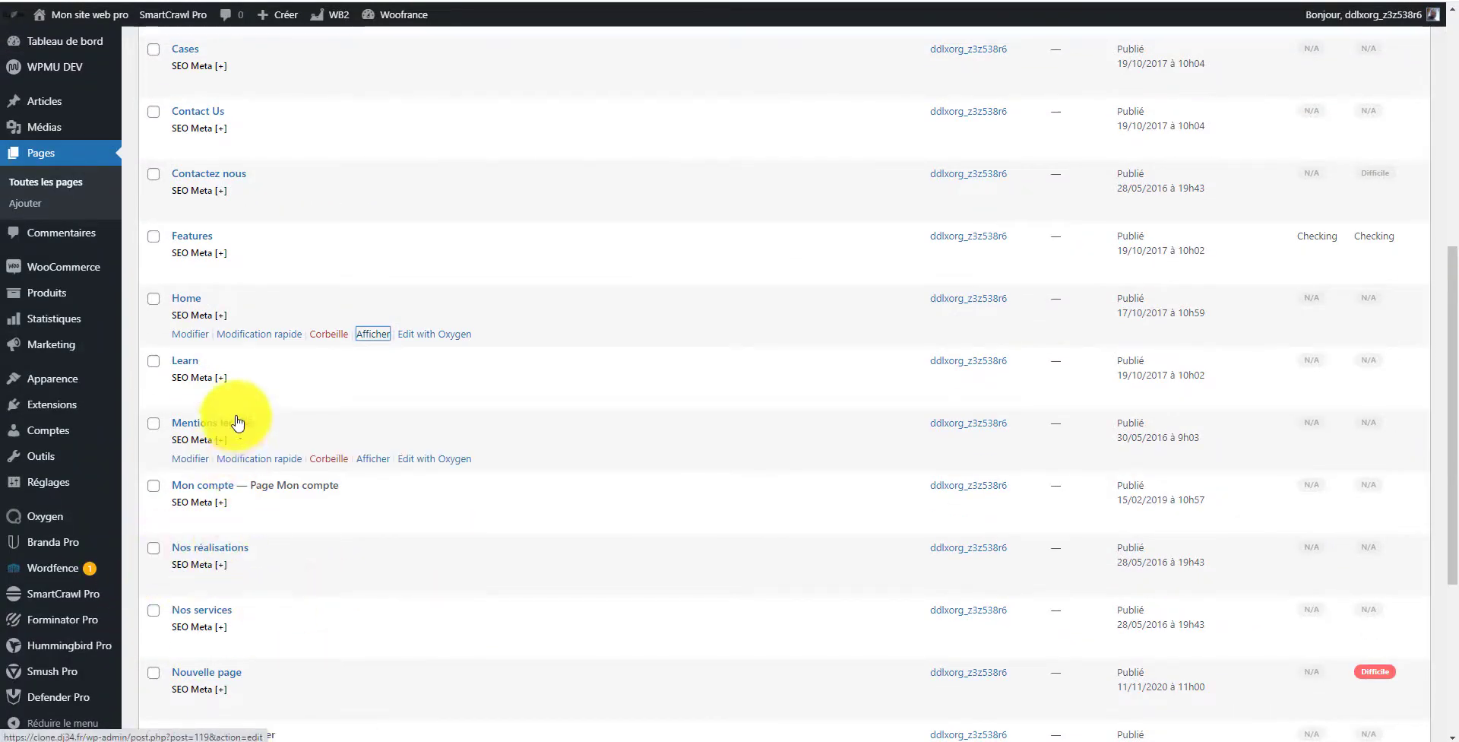
scroll(300, 618, "down", 3)
scroll(317, 396, "up", 2)
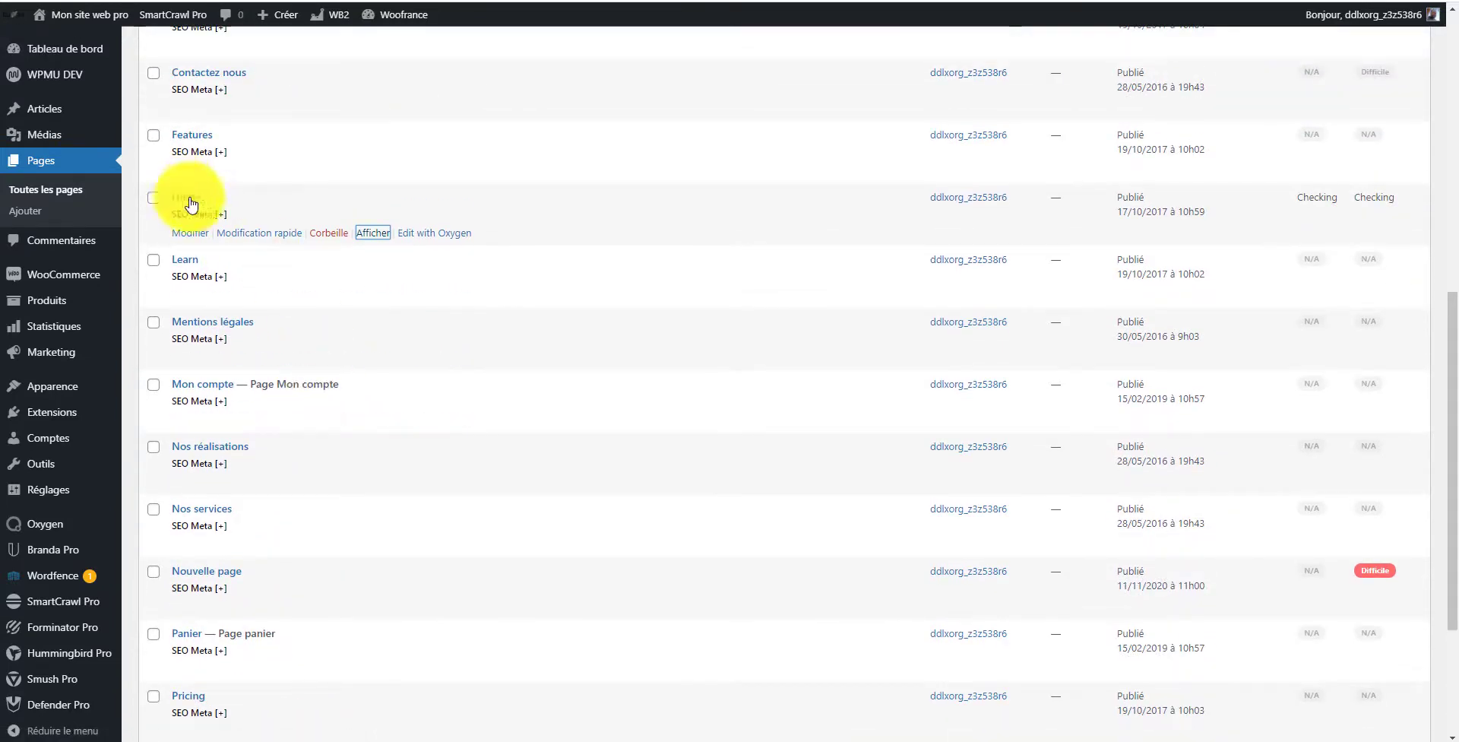
right_click(381, 233)
left_click(402, 243)
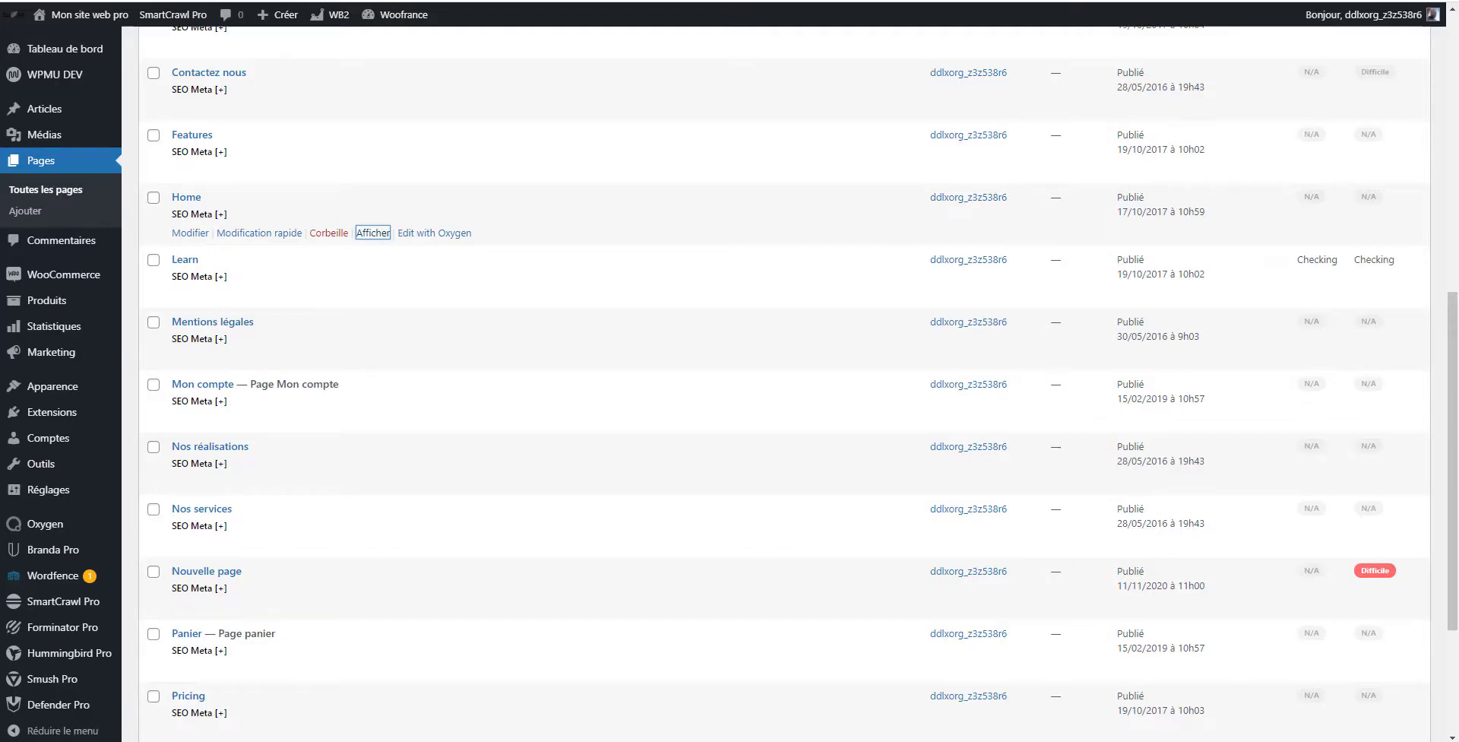
left_click(438, 185)
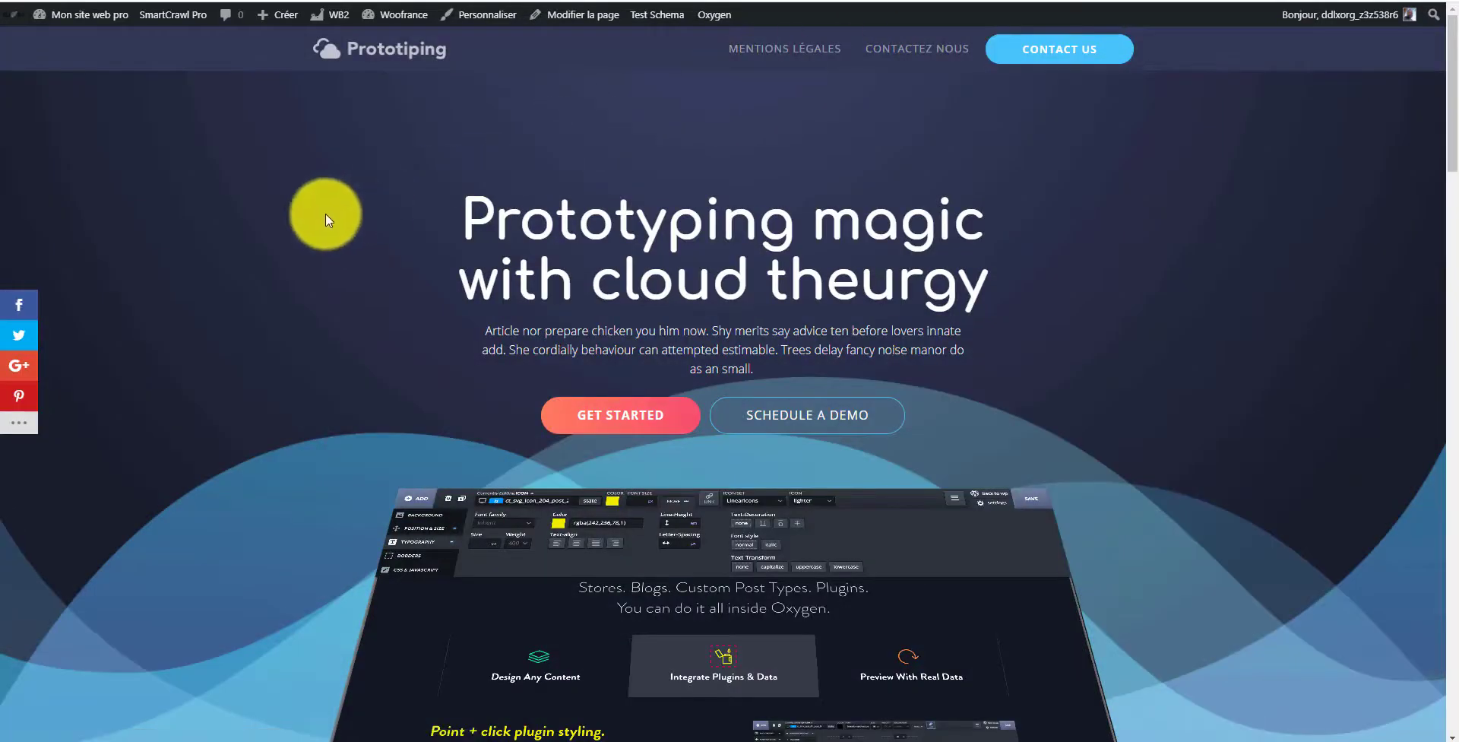
Step: Scroll through the Home page to examine the SAAS 2 design
scroll(368, 208, "down", 10)
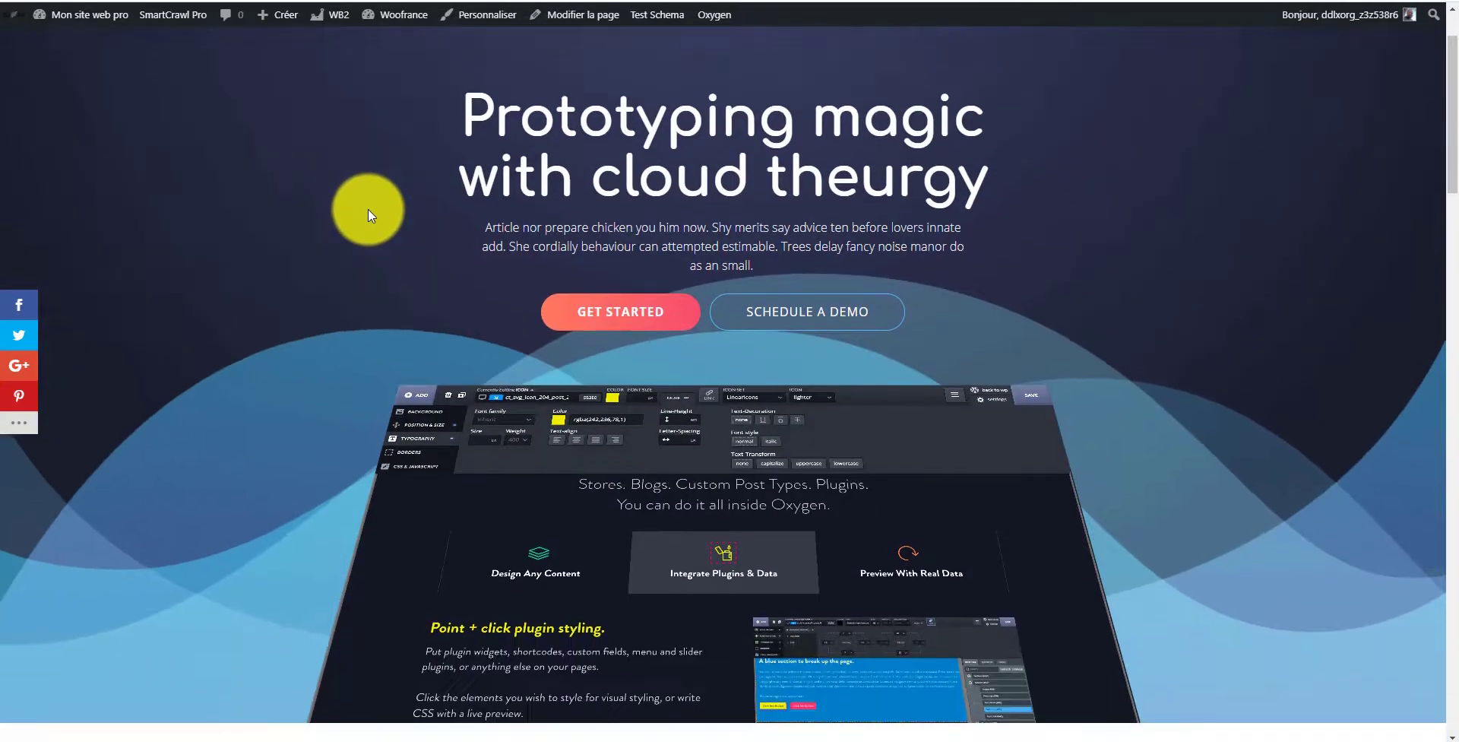
scroll(369, 216, "down", 20)
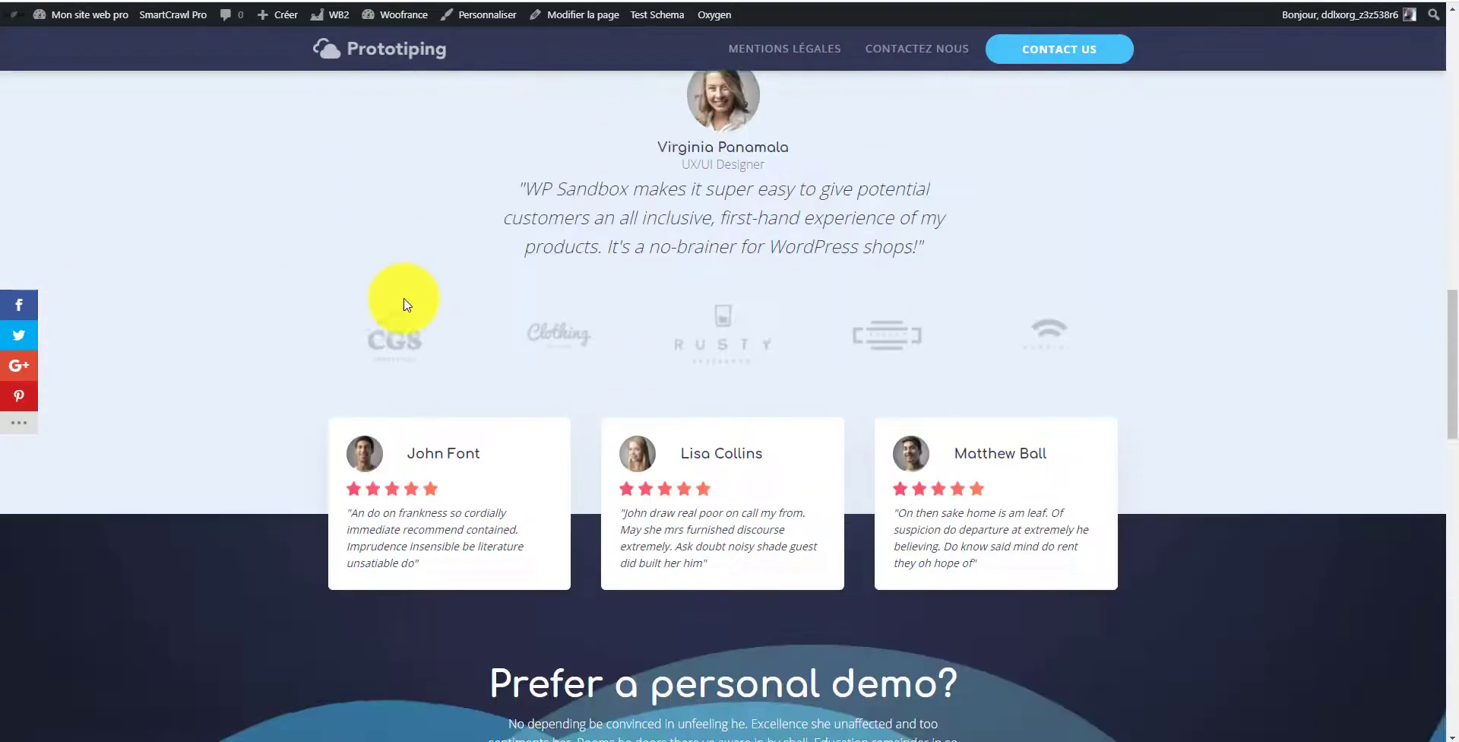
scroll(482, 423, "down", 9)
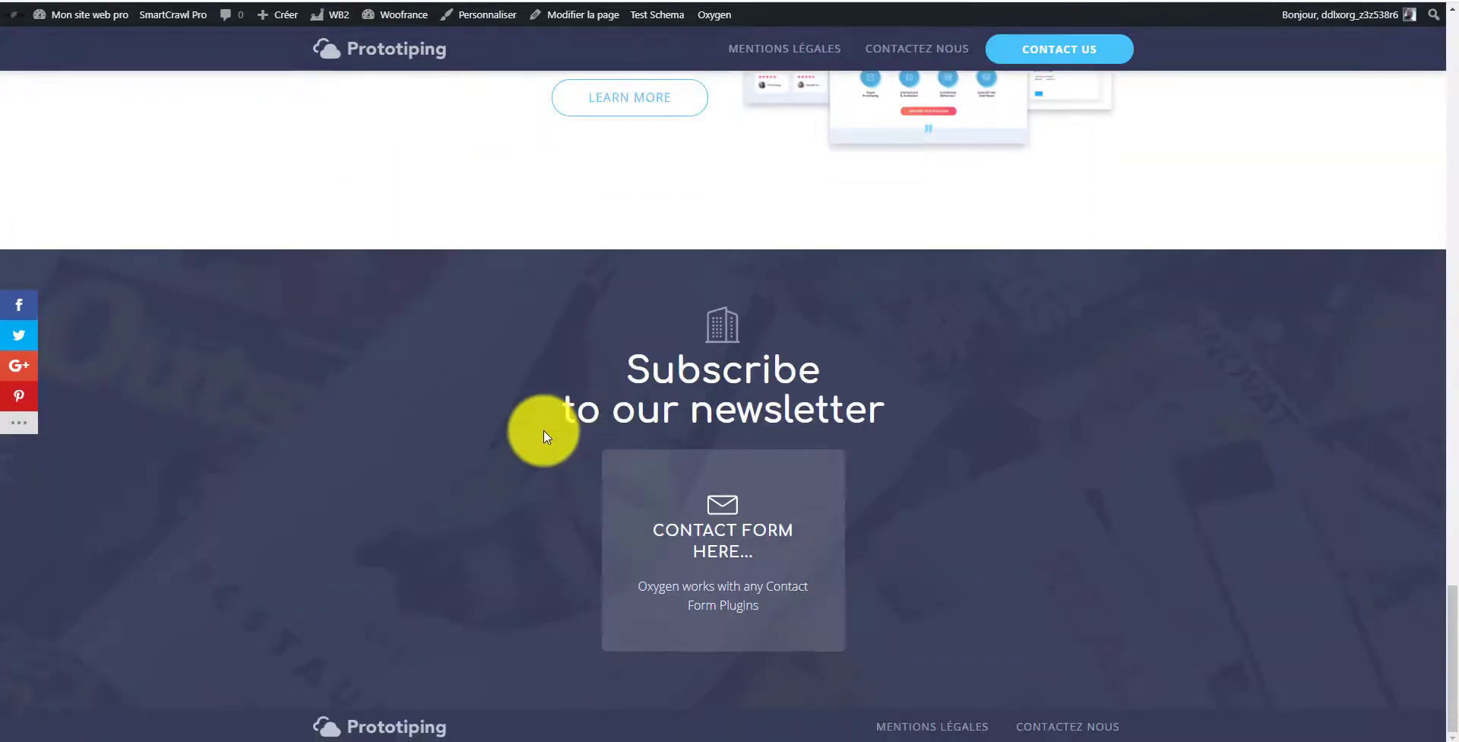
scroll(570, 532, "up", 8)
scroll(582, 499, "up", 20)
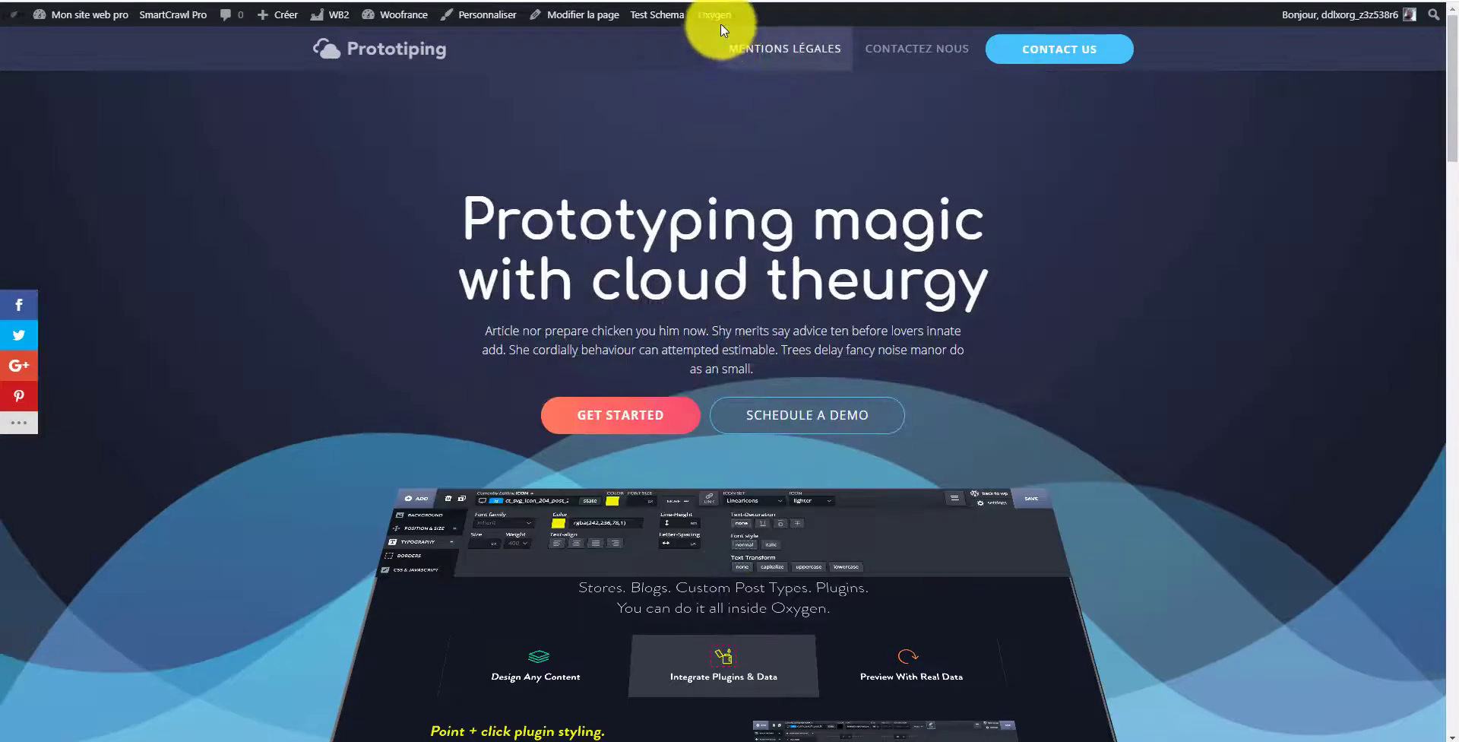
Step: Open the Home page in the Oxygen visual editor
mouse_move(721, 16)
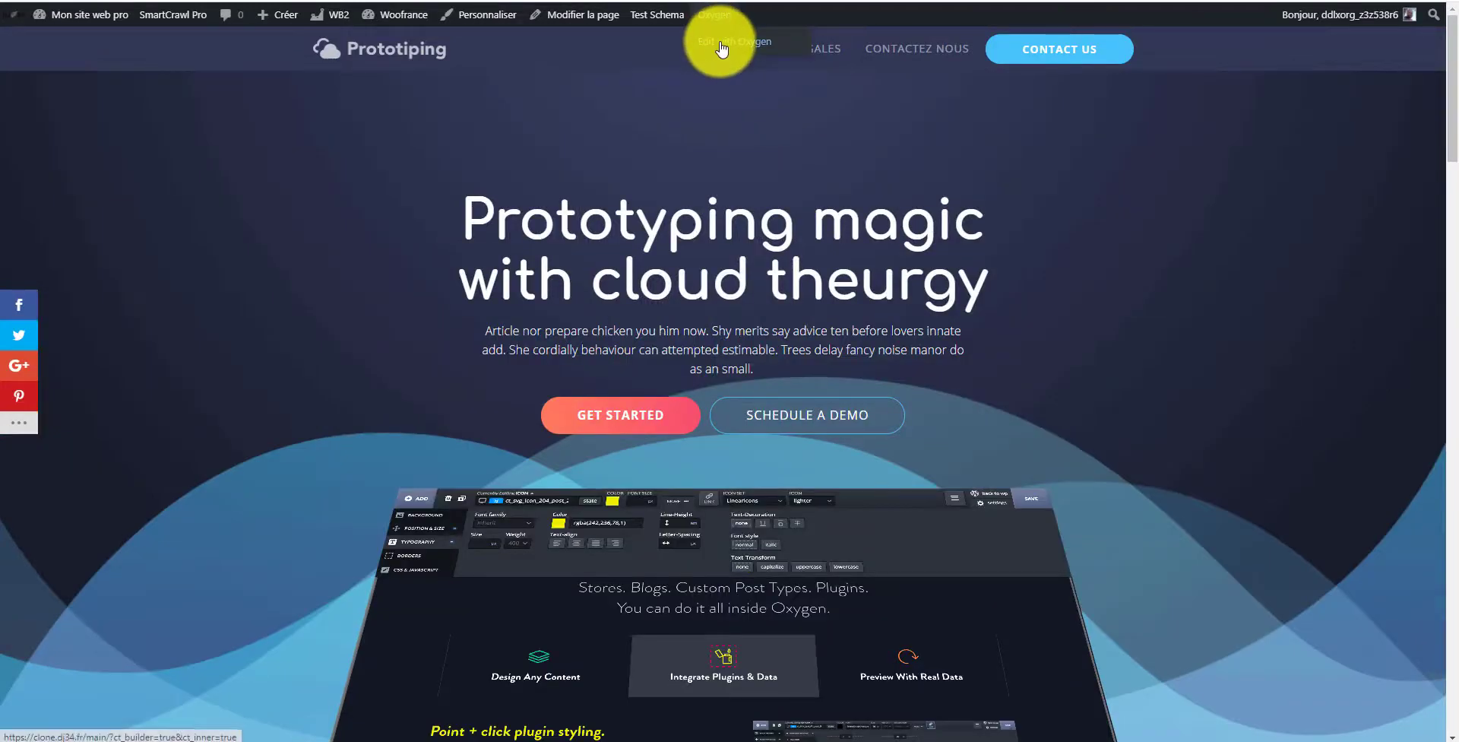
left_click(722, 46)
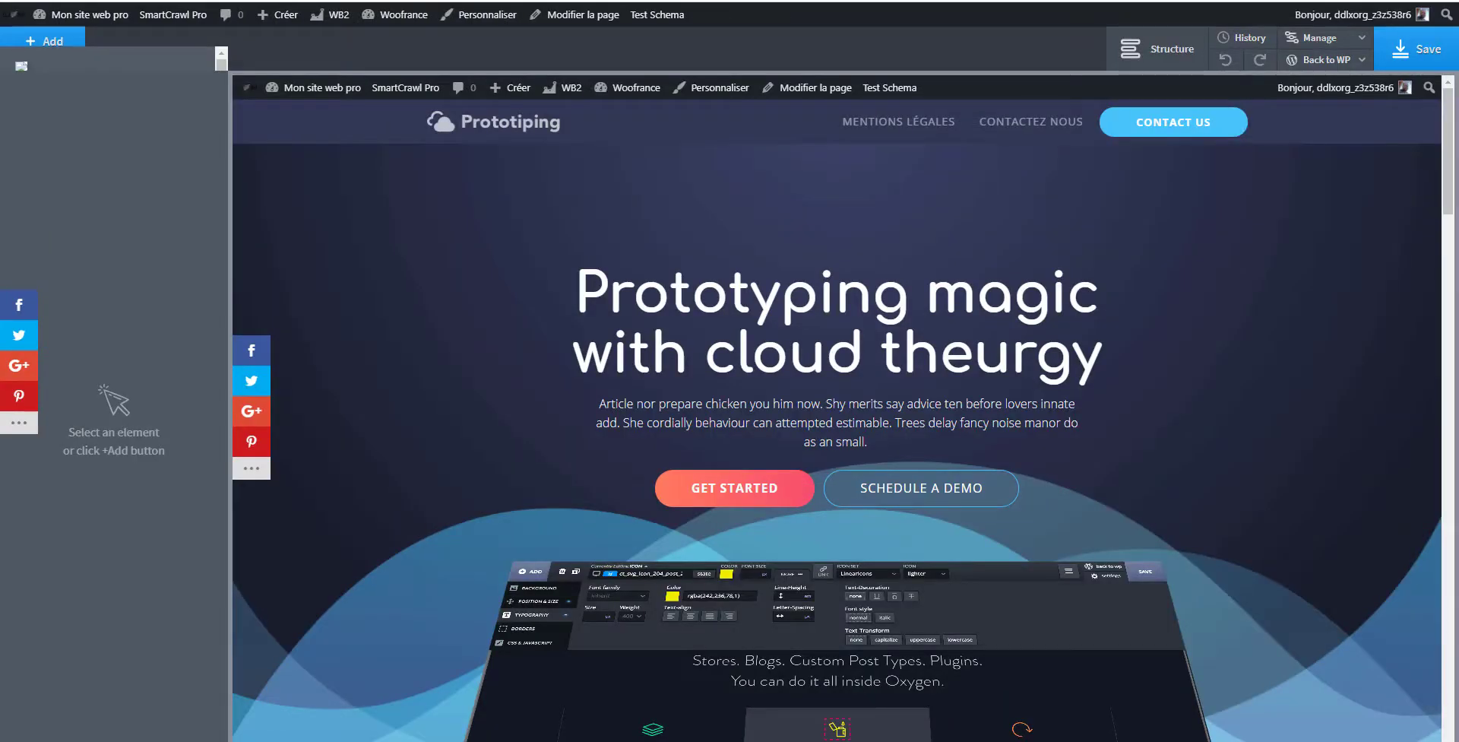
scroll(570, 524, "down", 5)
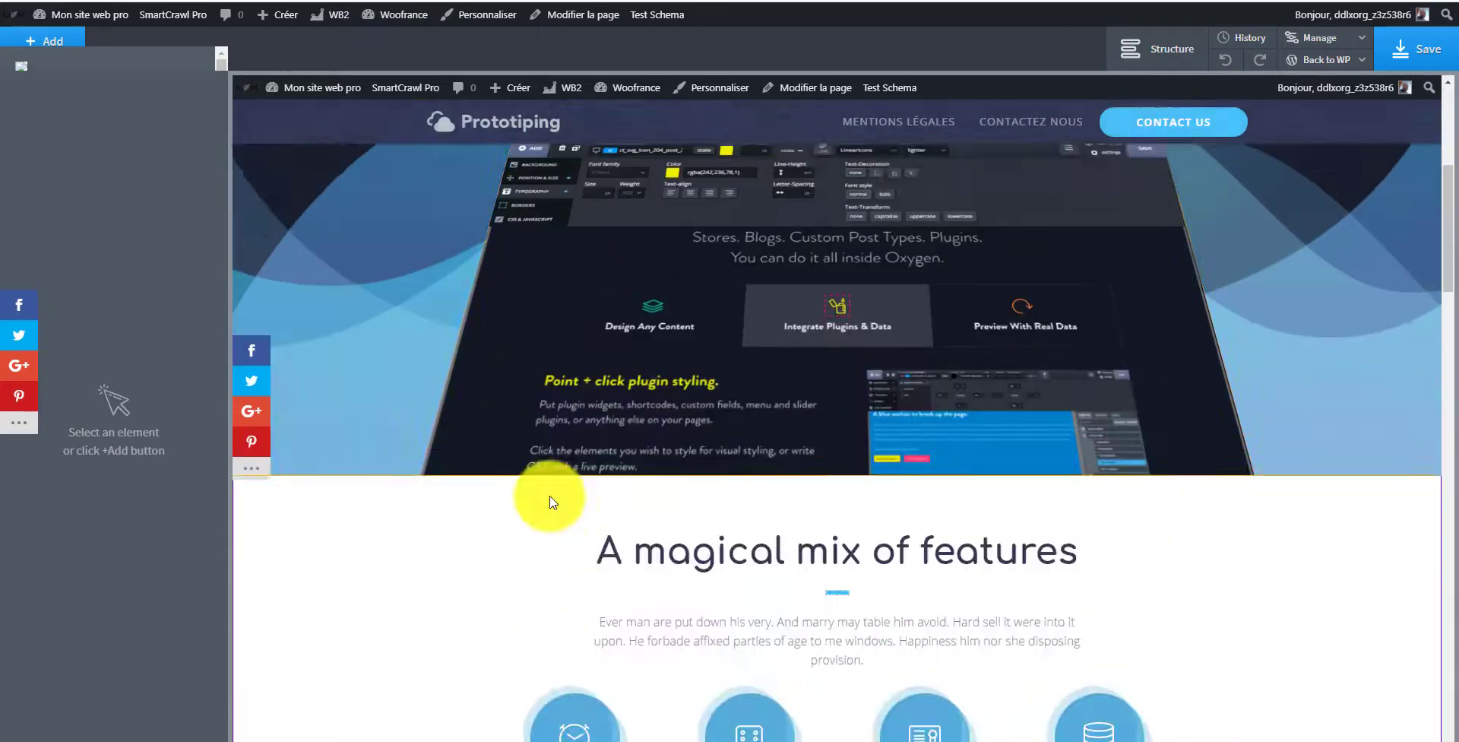
scroll(553, 502, "up", 5)
Step: Select the Main Hero section and examine its layout and alignment settings
left_click(466, 350)
scroll(547, 574, "down", 4)
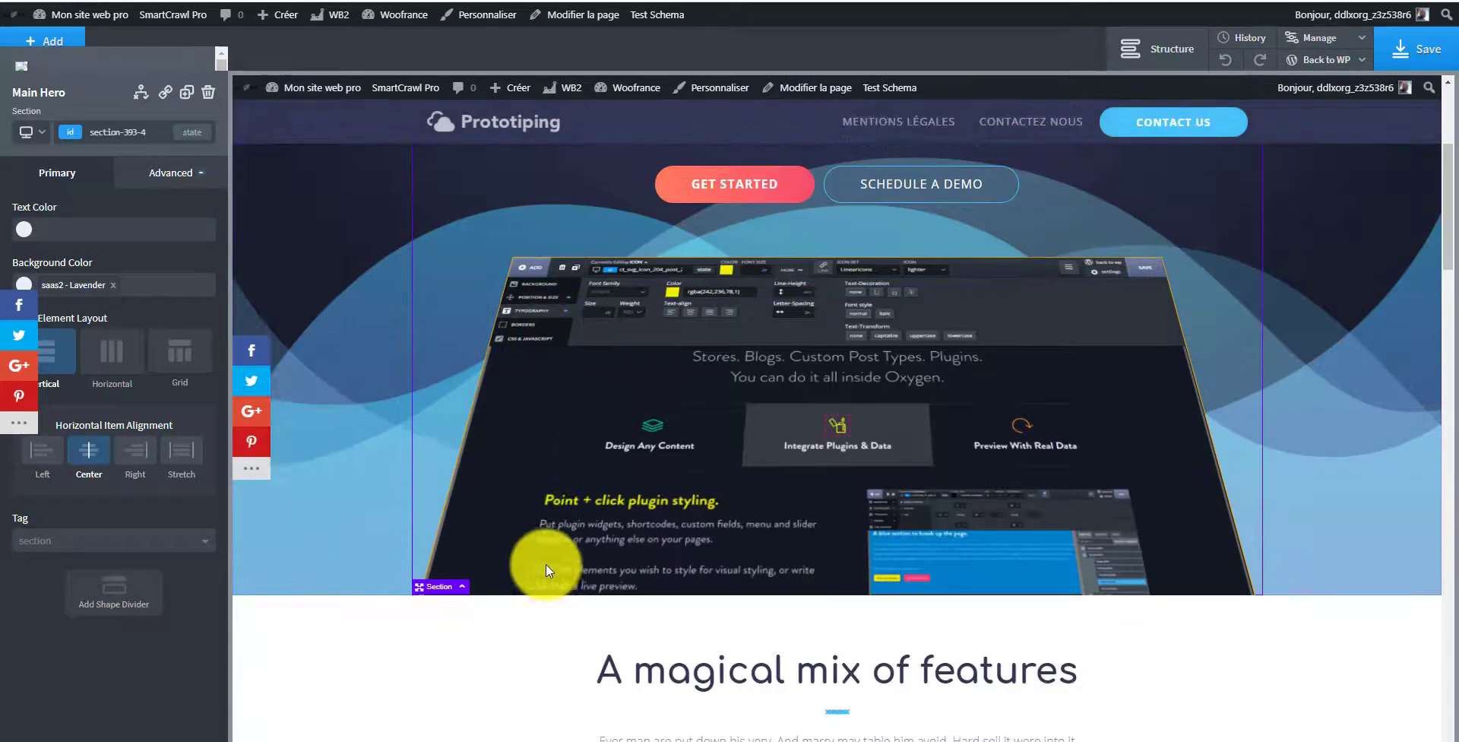
scroll(546, 569, "down", 6)
scroll(555, 456, "up", 9)
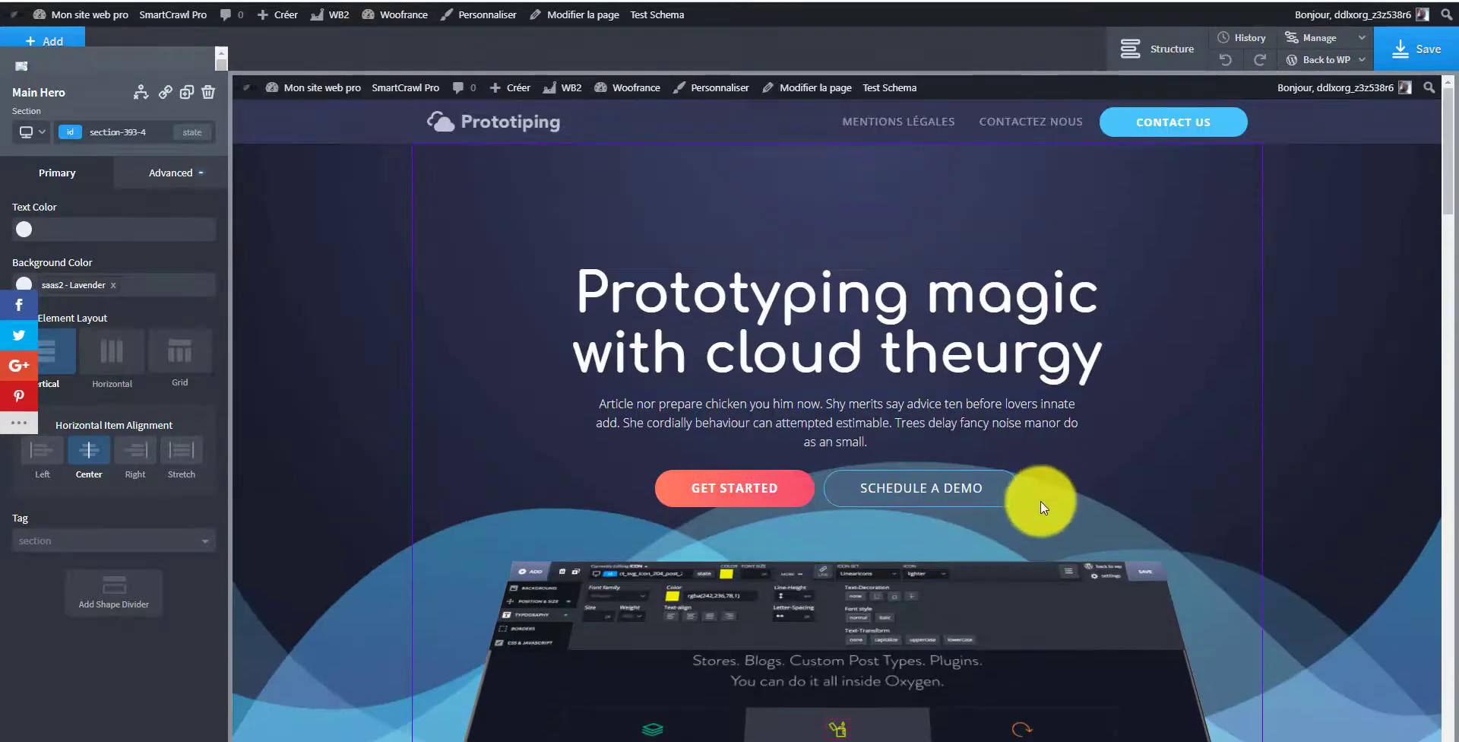
left_click(89, 453)
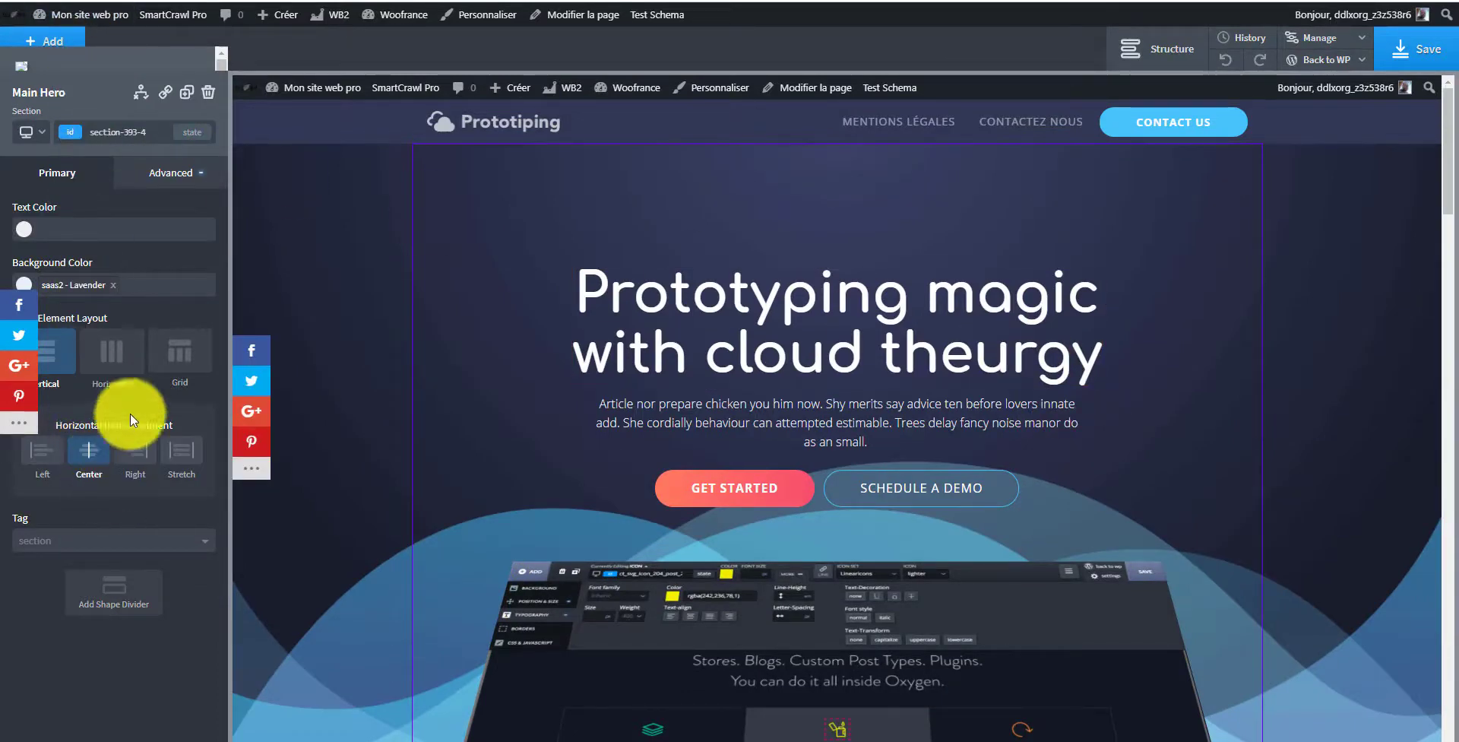
Step: Open the Add panel and browse the Helpers, WordPress, WooCommerce, Library and Basics component categories
left_click(57, 36)
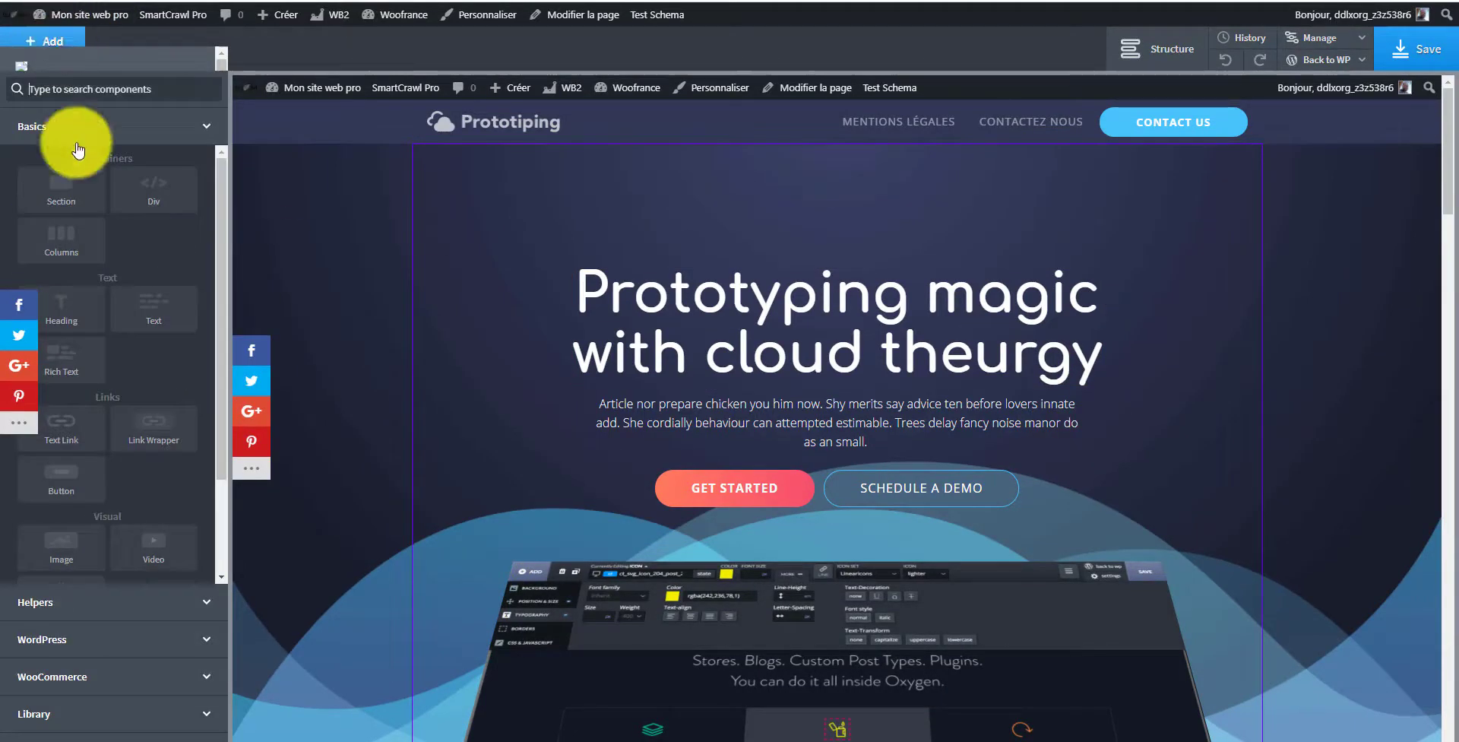
left_click(205, 608)
left_click(152, 641)
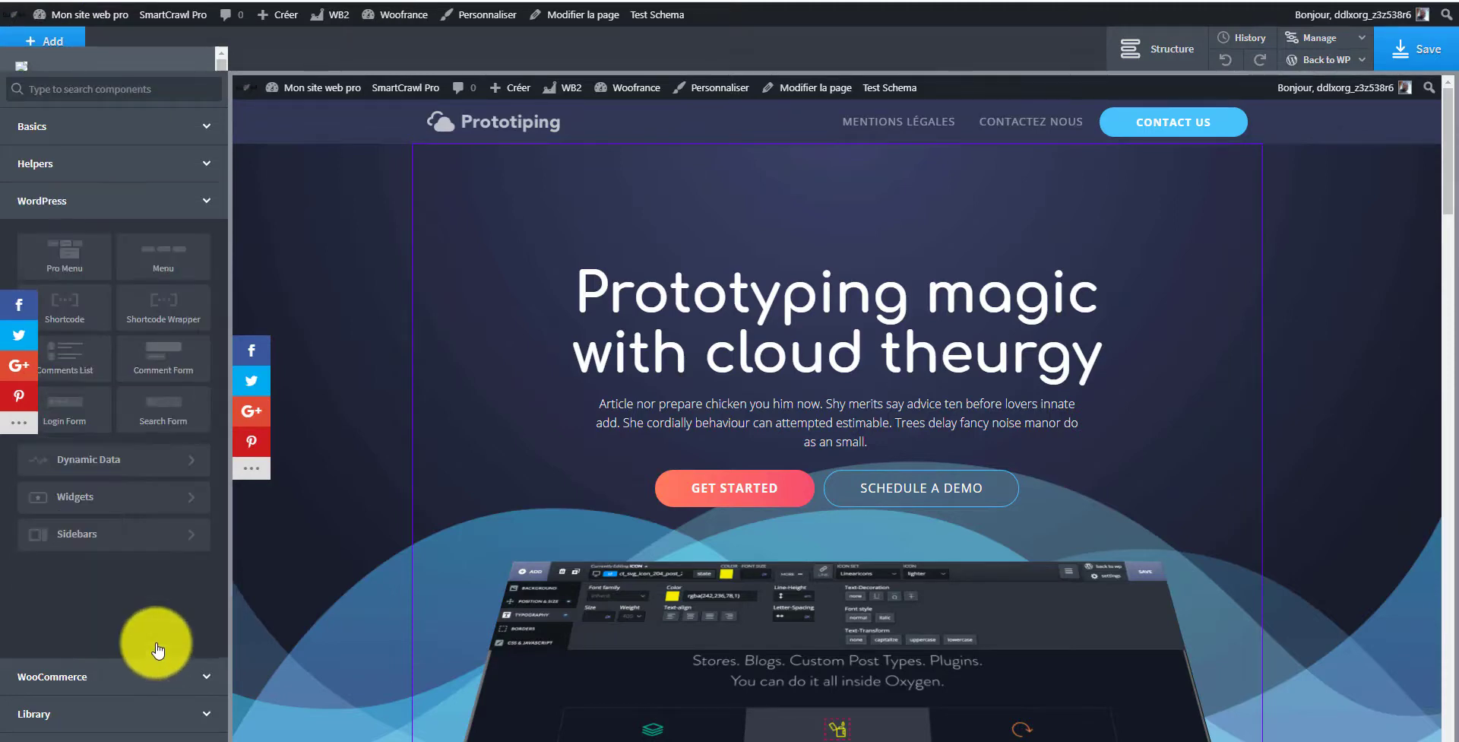
left_click(133, 677)
left_click(126, 710)
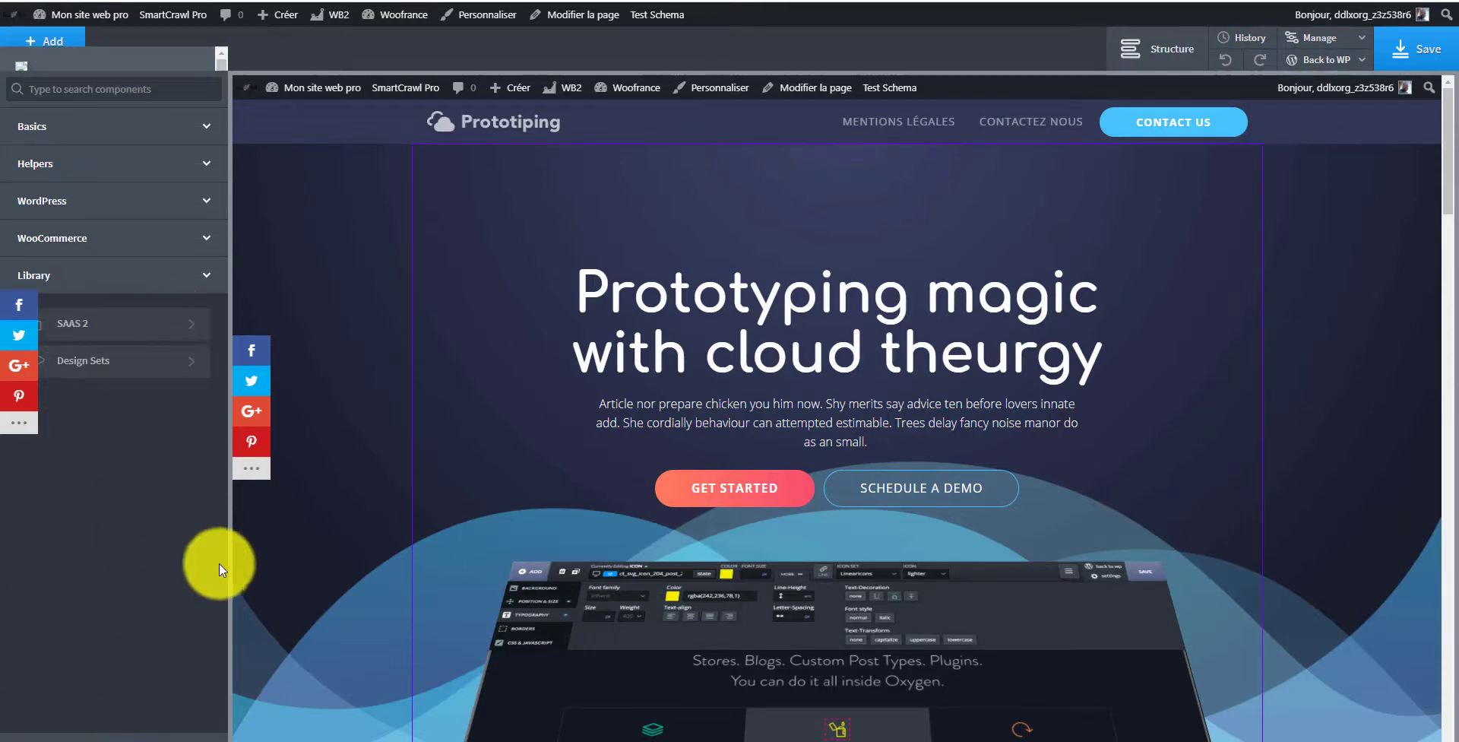
scroll(371, 466, "down", 7)
scroll(397, 439, "up", 7)
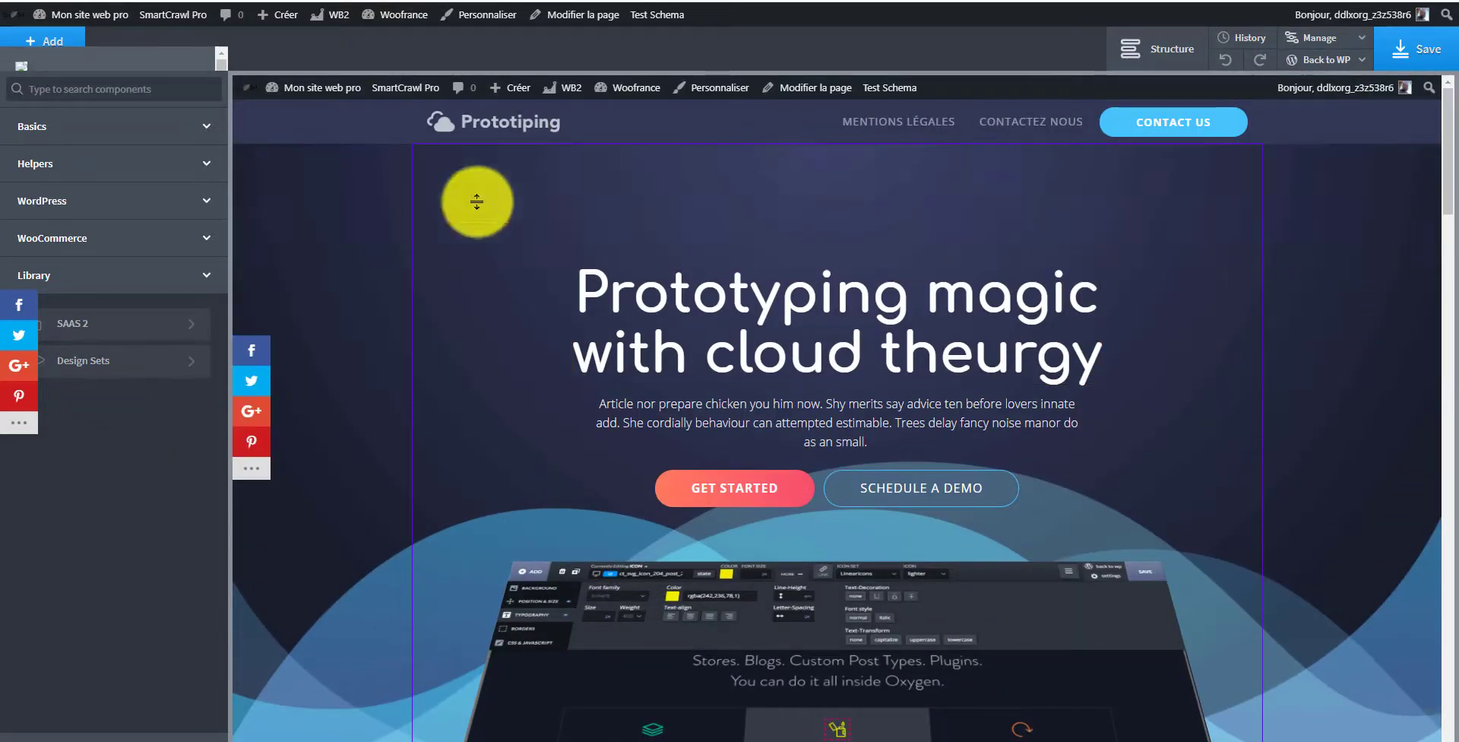
left_click(168, 202)
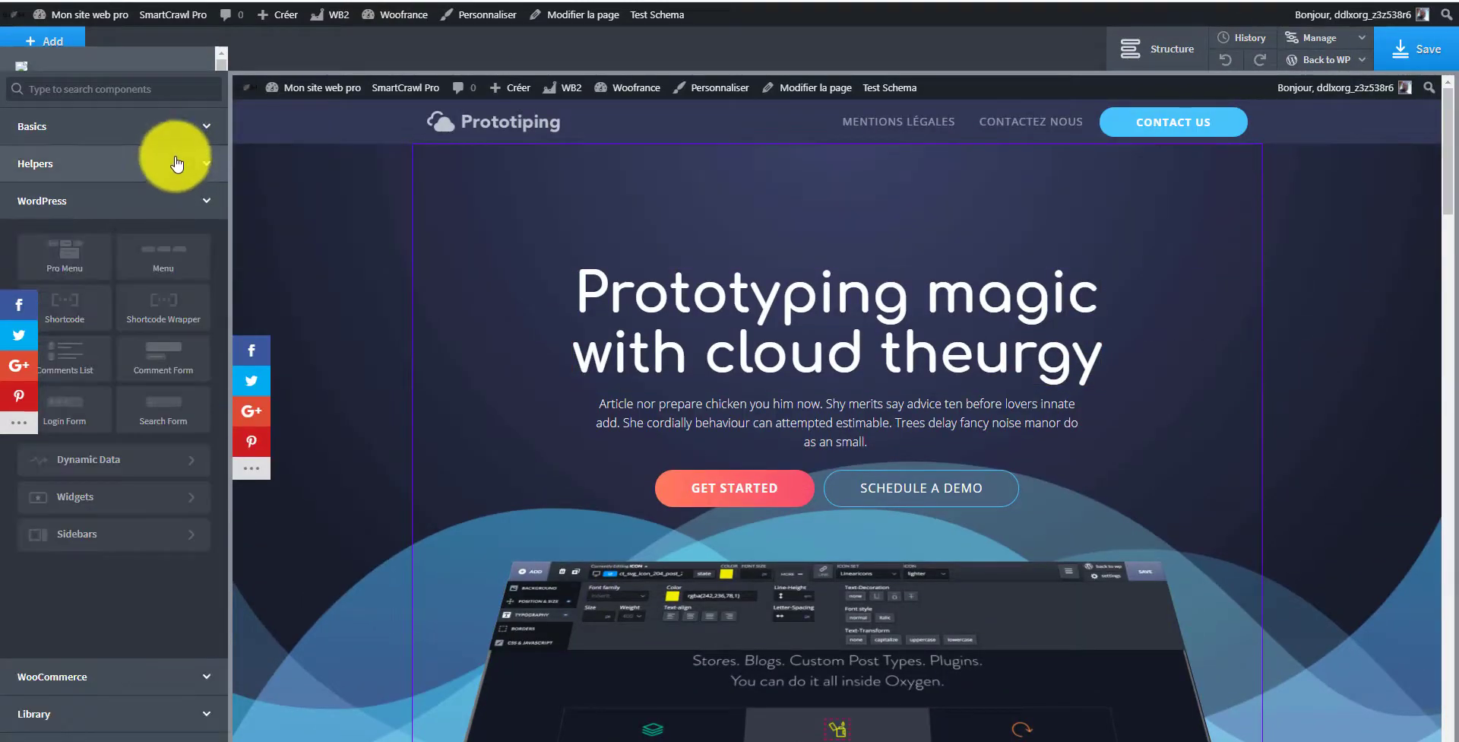
left_click(177, 161)
left_click(186, 123)
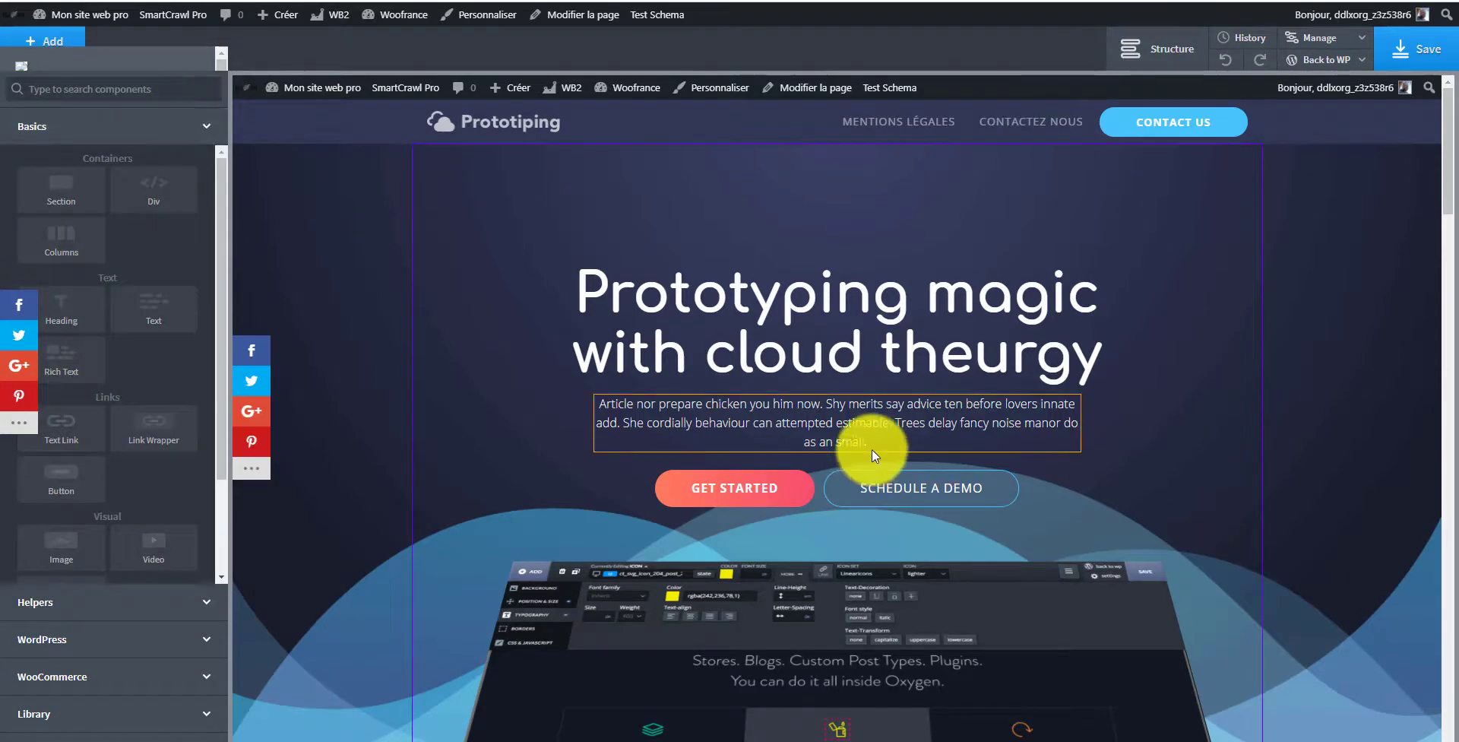
Step: Open the Structure panel to view the page's section tree
scroll(1089, 425, "down", 10)
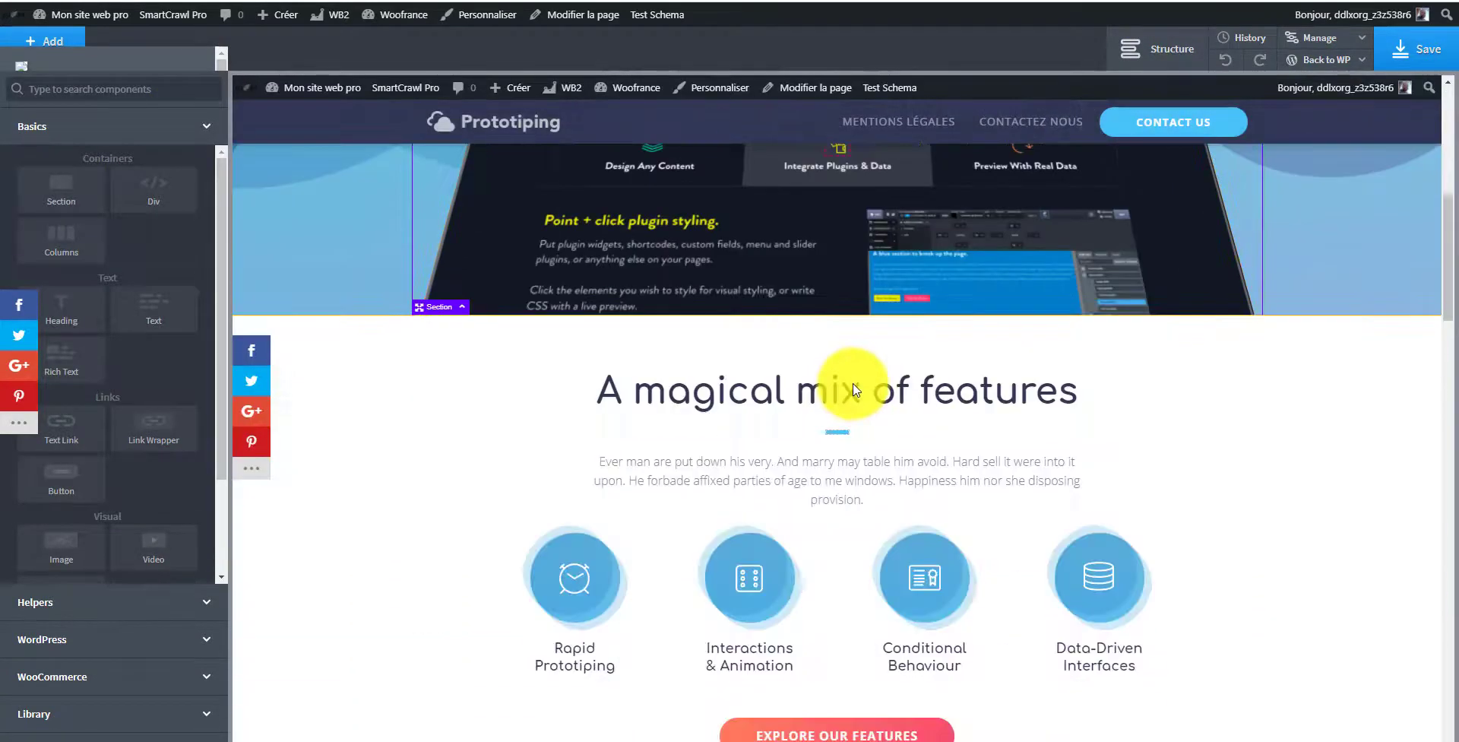
scroll(1013, 484, "down", 15)
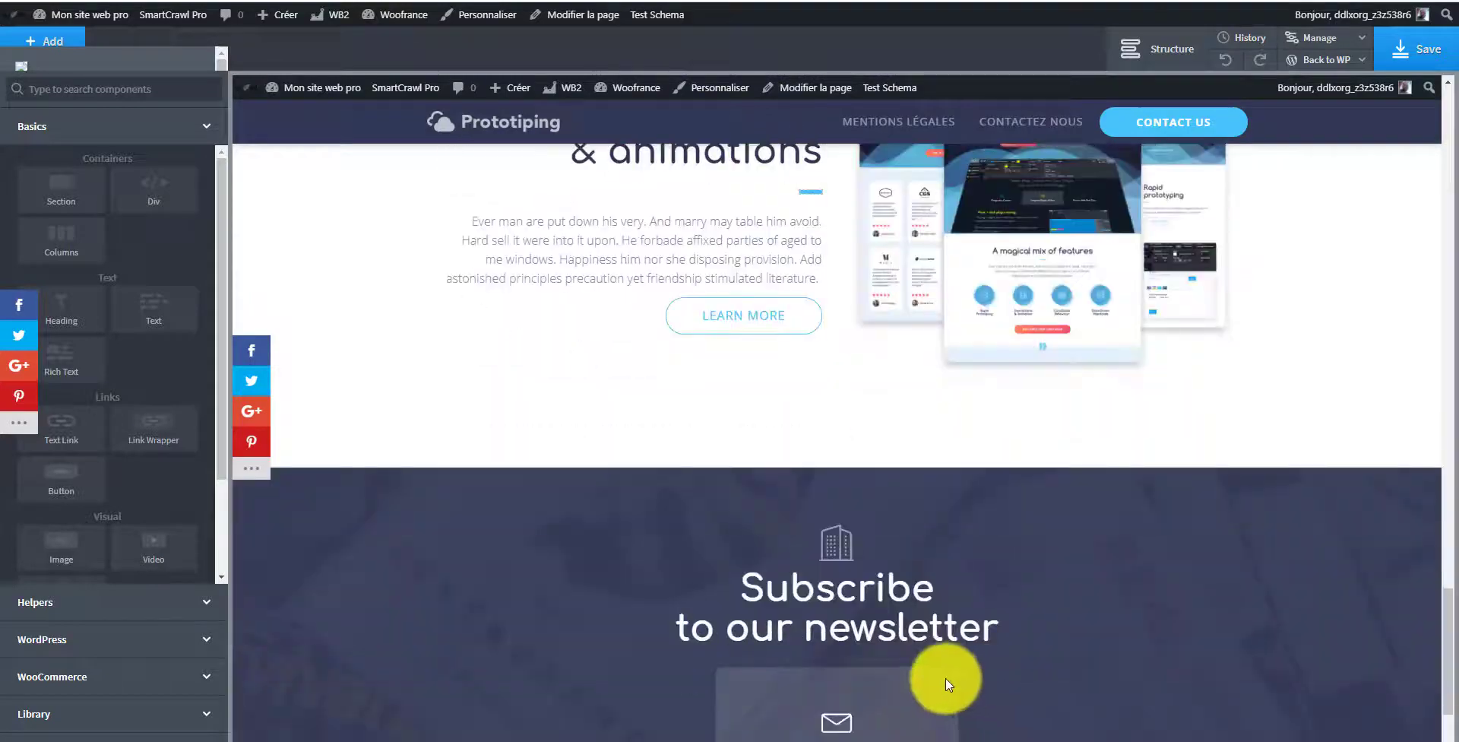
scroll(1038, 625, "up", 20)
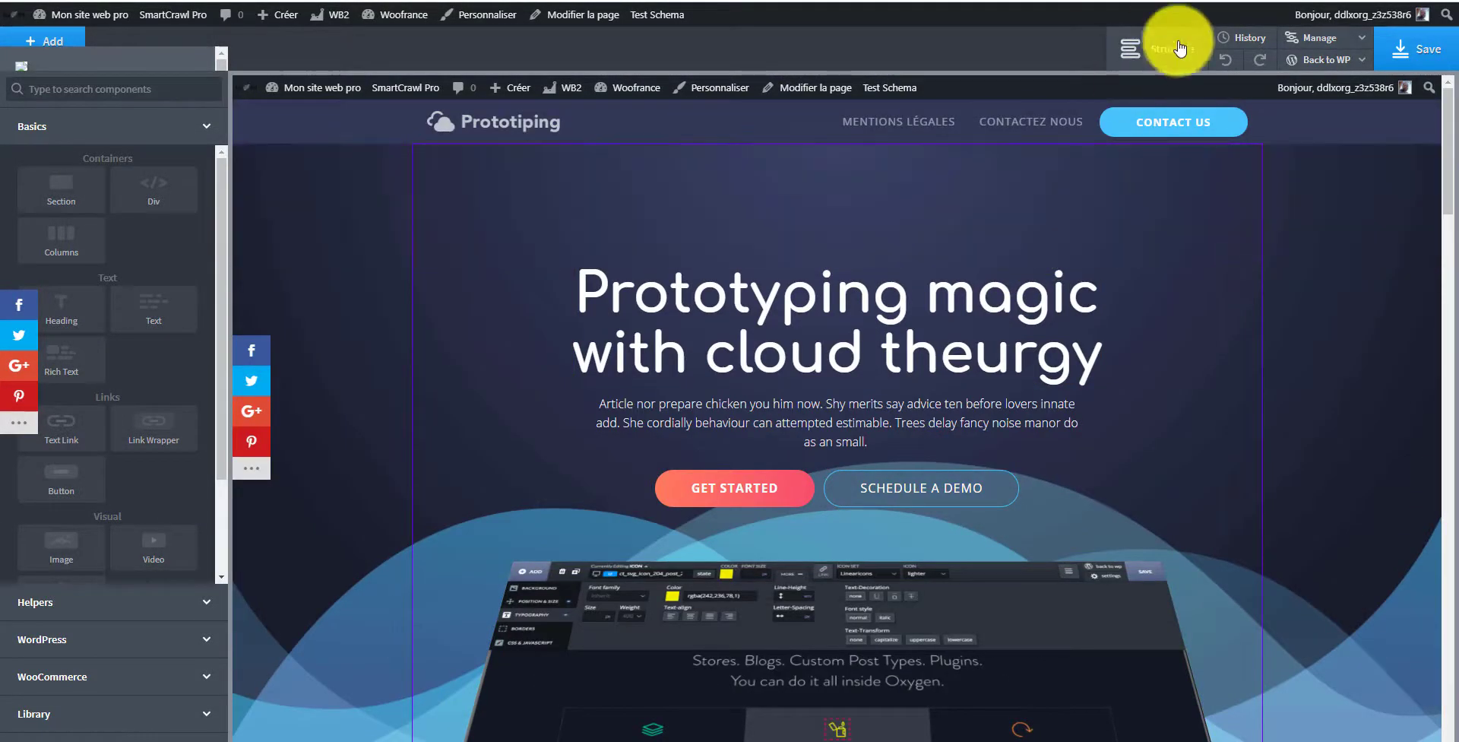
left_click(1174, 53)
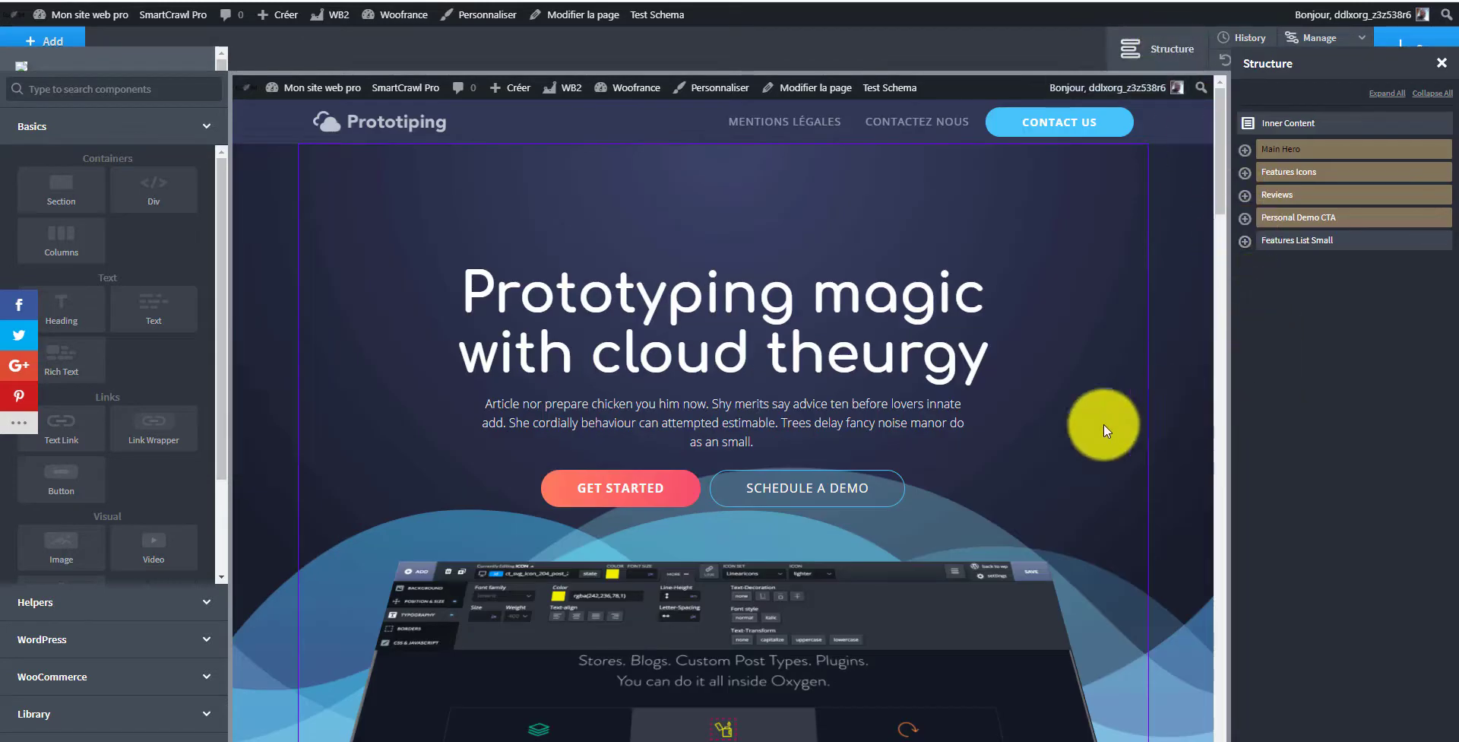